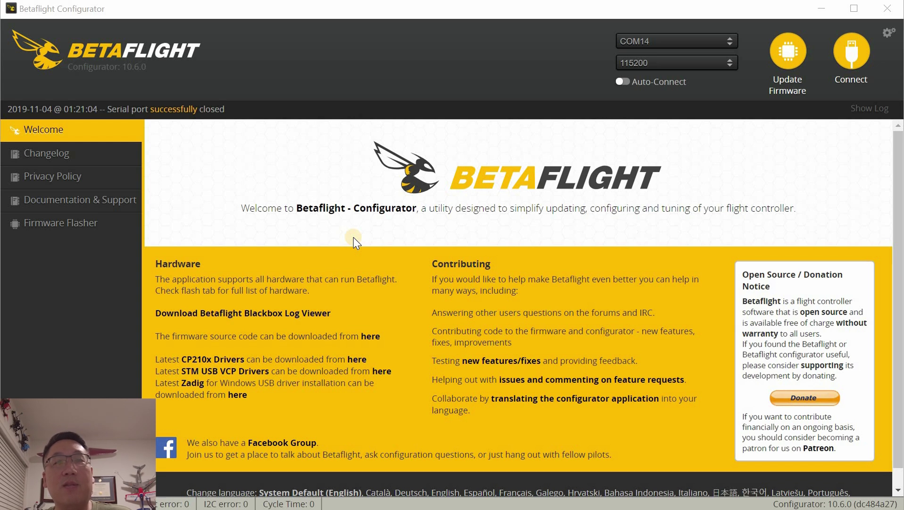
# Bring up the Betaflight Configurator GitHub releases page in Chrome and point out its web address
pyautogui.hotkey('alt', 'Tab')
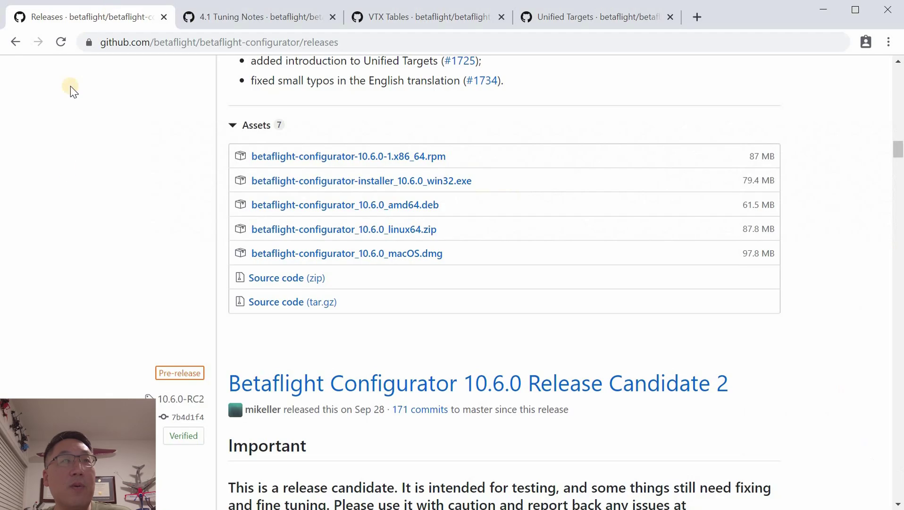
pyautogui.scroll(1, 75, 204)
pyautogui.scroll(20, 76, 208)
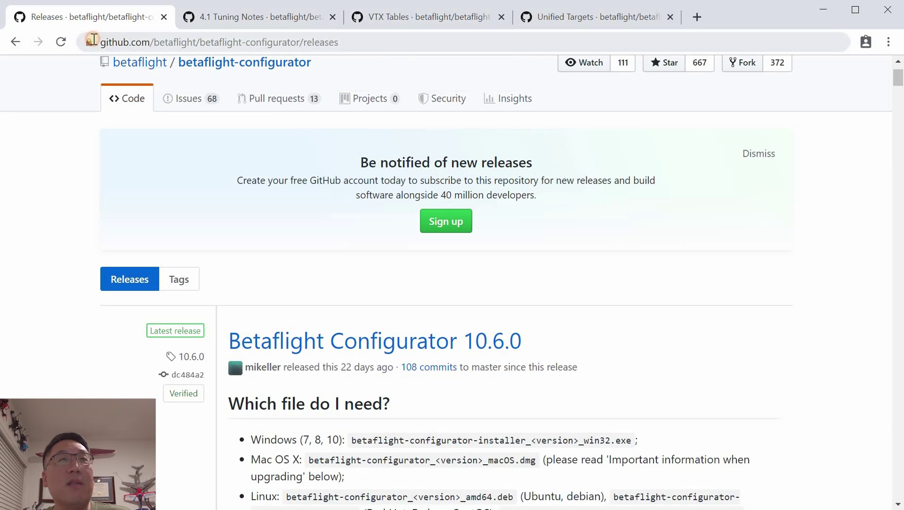
pyautogui.click(108, 42)
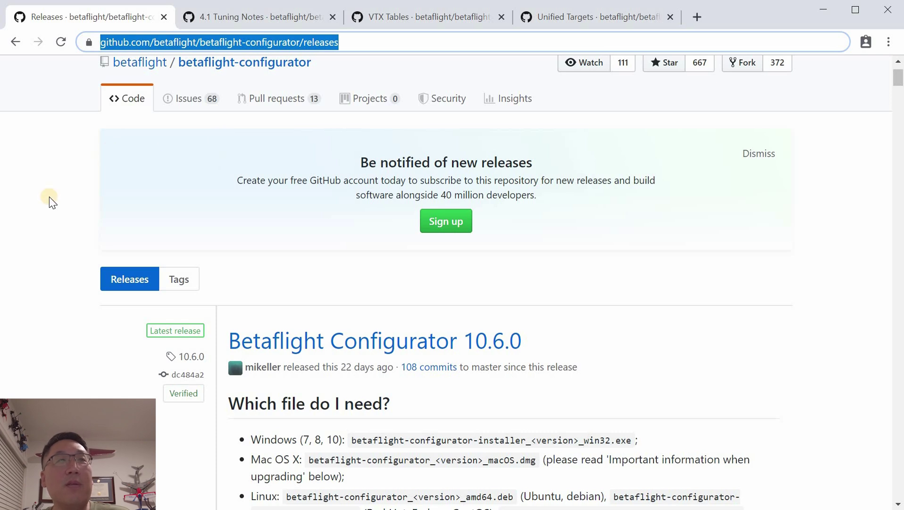
pyautogui.click(76, 318)
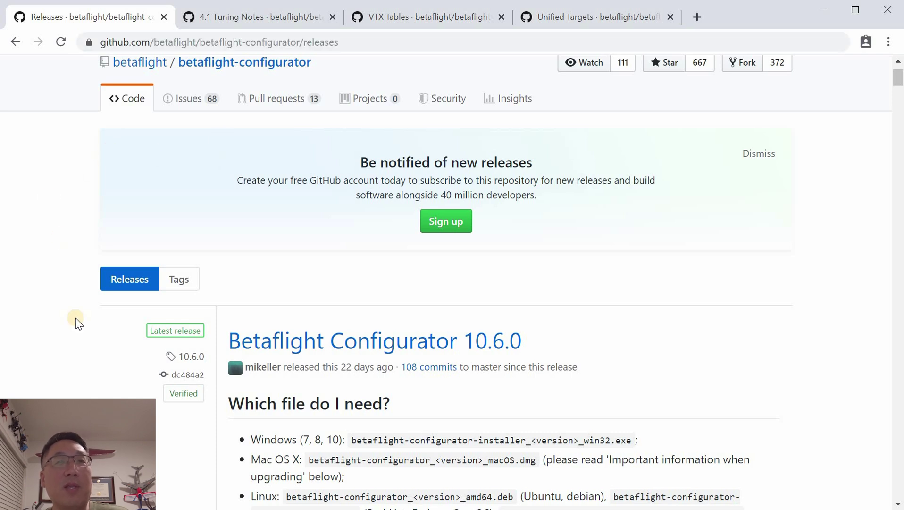
# Highlight the 10.6.0 win32.exe and macOS.dmg download assets, then return to Betaflight Configurator
pyautogui.scroll(-20, 76, 318)
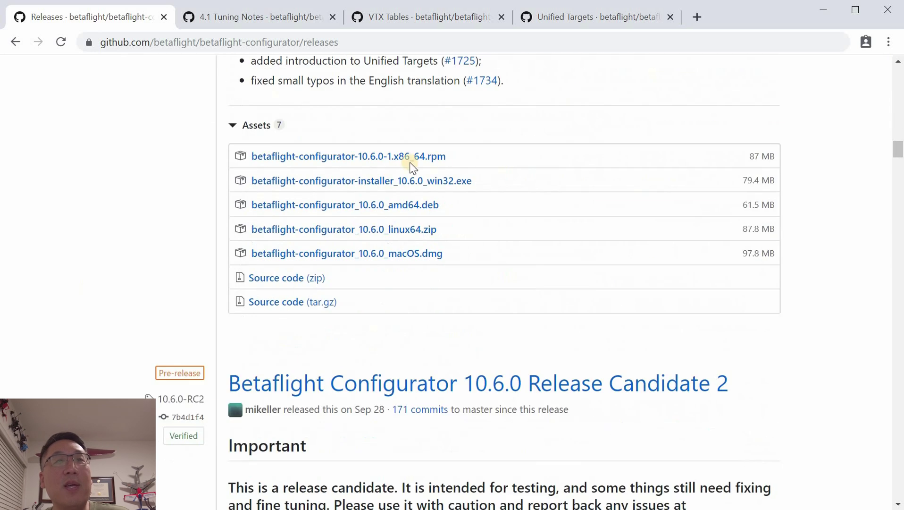
pyautogui.moveTo(488, 185); pyautogui.dragTo(250, 182)
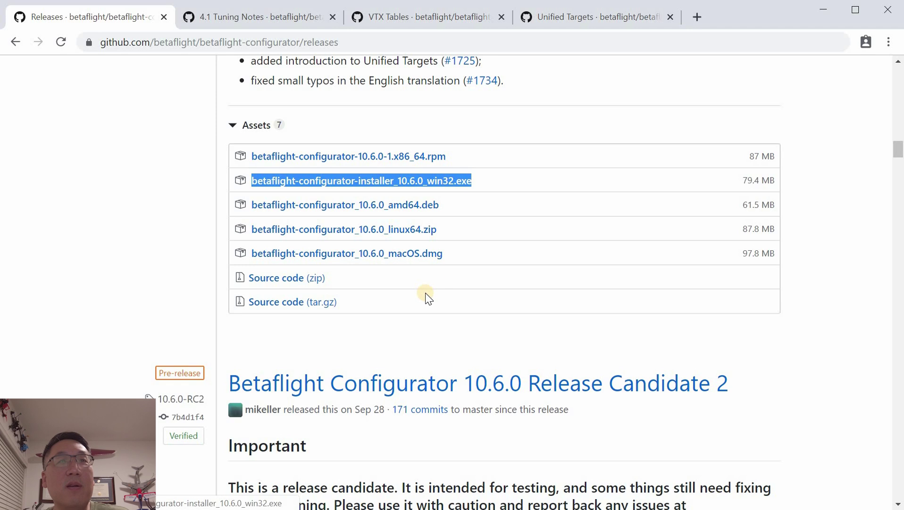
pyautogui.moveTo(444, 253); pyautogui.dragTo(168, 247)
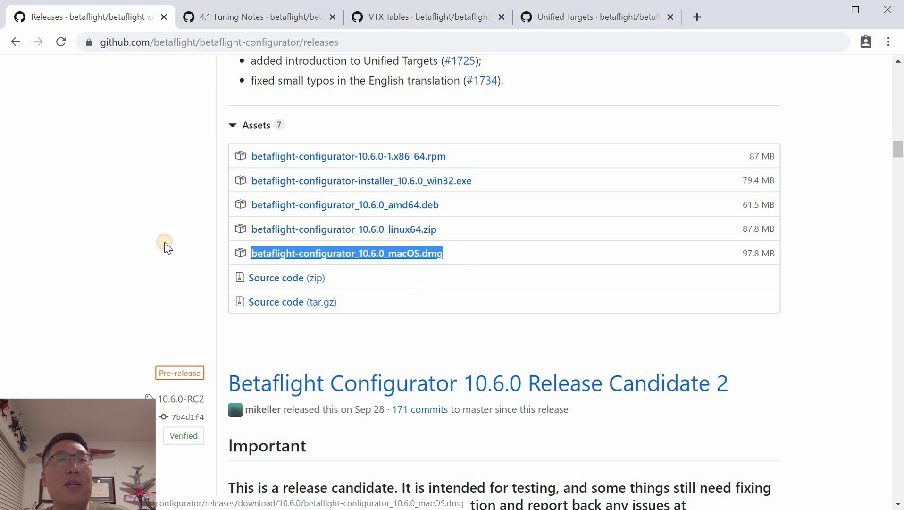
pyautogui.click(168, 247)
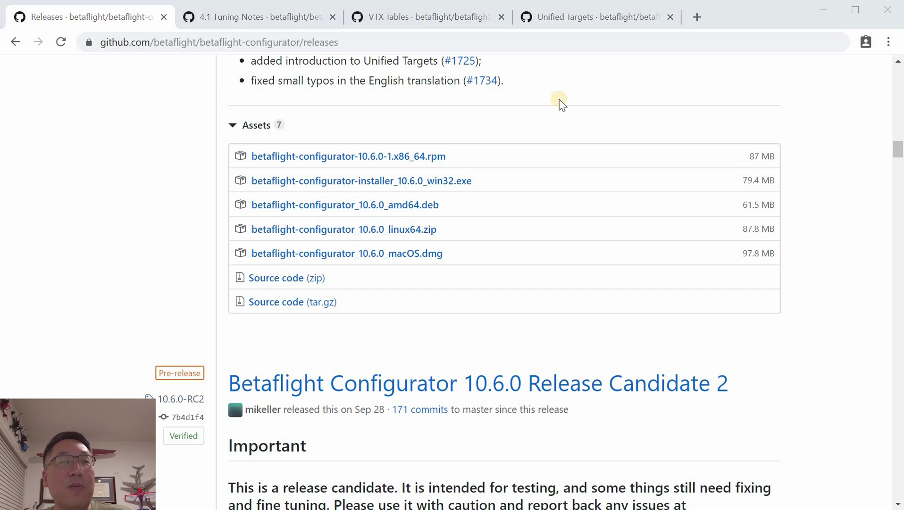
pyautogui.hotkey('alt', 'Tab')
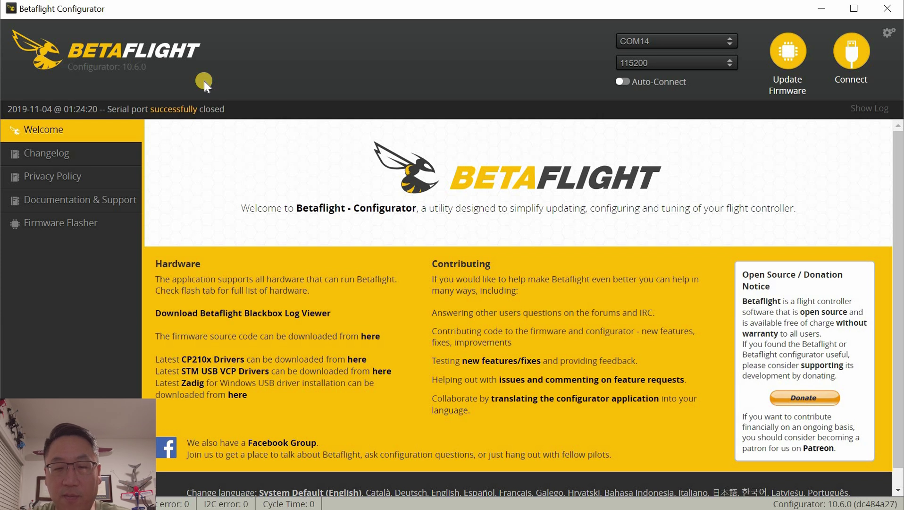
# Connect to the MATEKF411RX and check in Ports that UART2 stays on VTX (TBS SmartAudio)
pyautogui.click(846, 71)
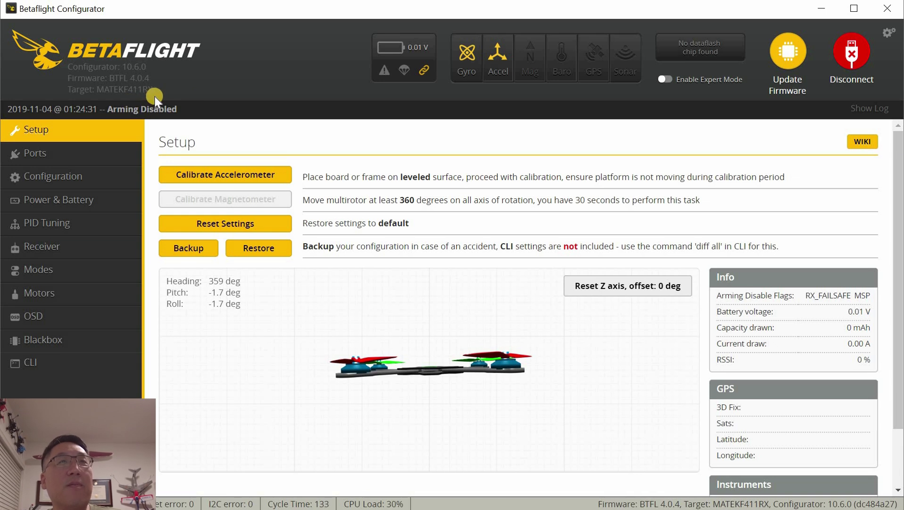
pyautogui.click(65, 160)
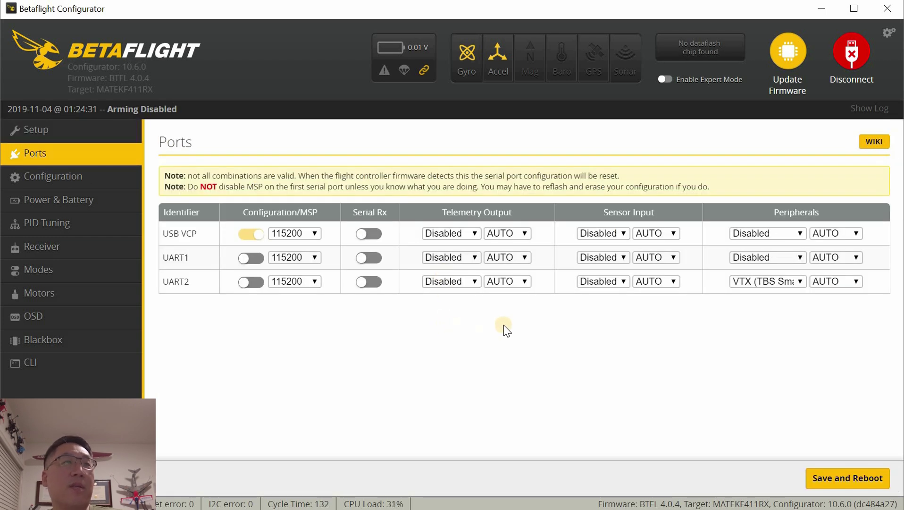
pyautogui.click(798, 283)
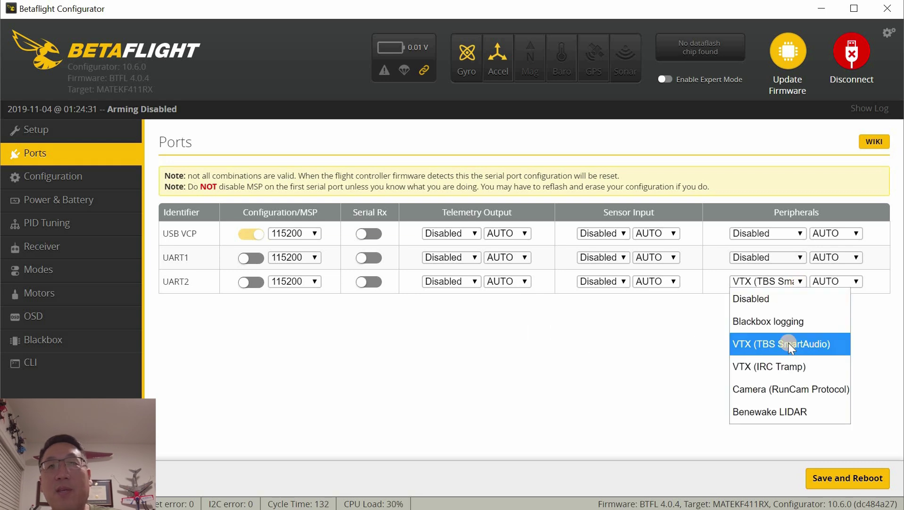
pyautogui.click(588, 361)
pyautogui.click(71, 148)
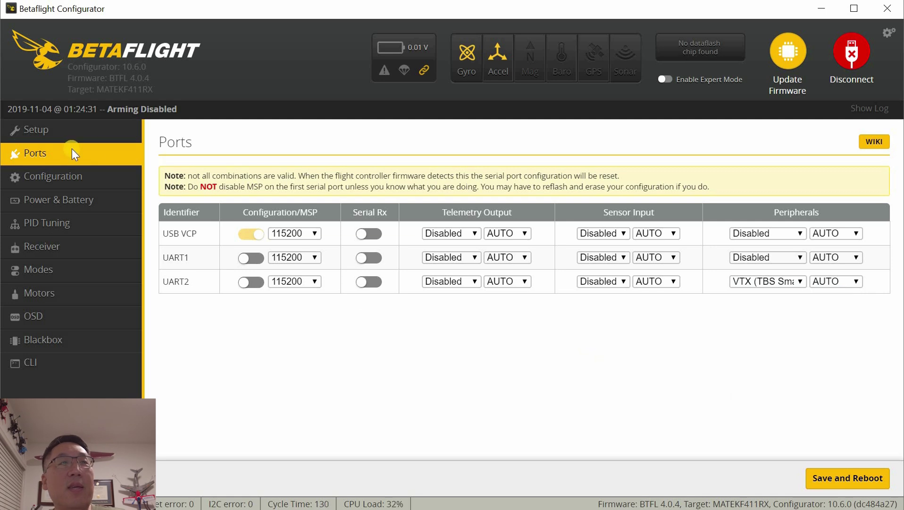
# Show the Configuration tab with Quad X mixer, DSHOT600 protocol and 4.5% motor idle
pyautogui.click(69, 176)
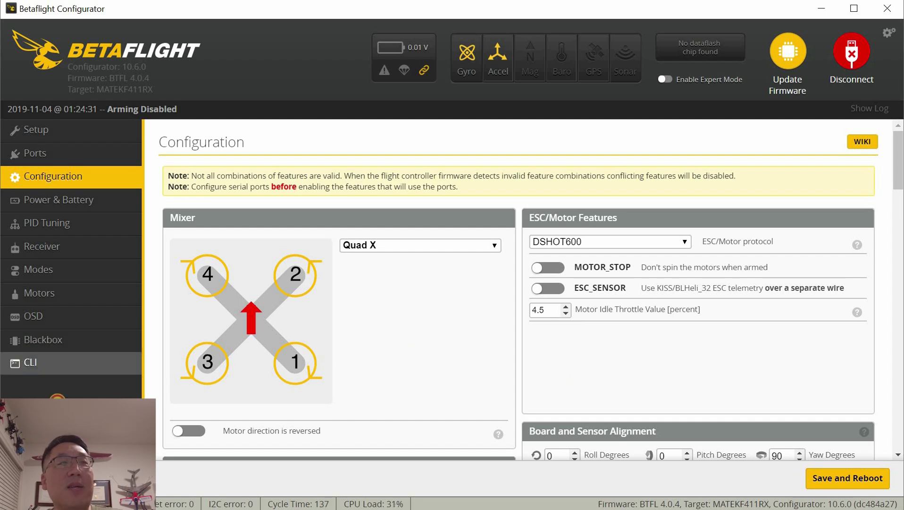
# Open the CLI and clear its previous output history
pyautogui.click(33, 368)
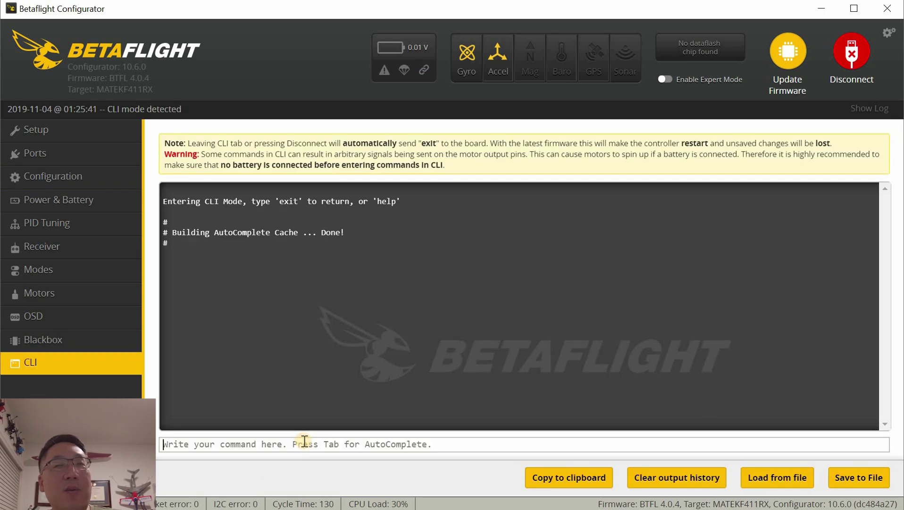
pyautogui.click(304, 442)
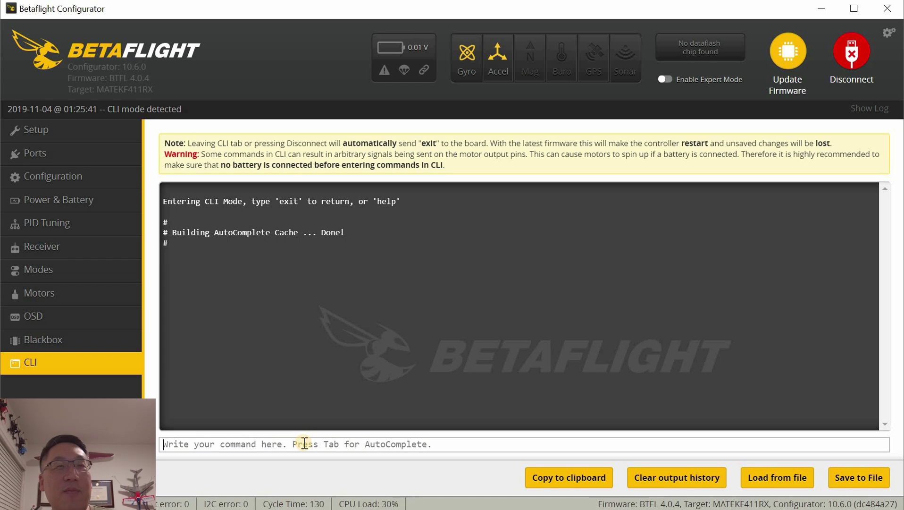
pyautogui.click(683, 480)
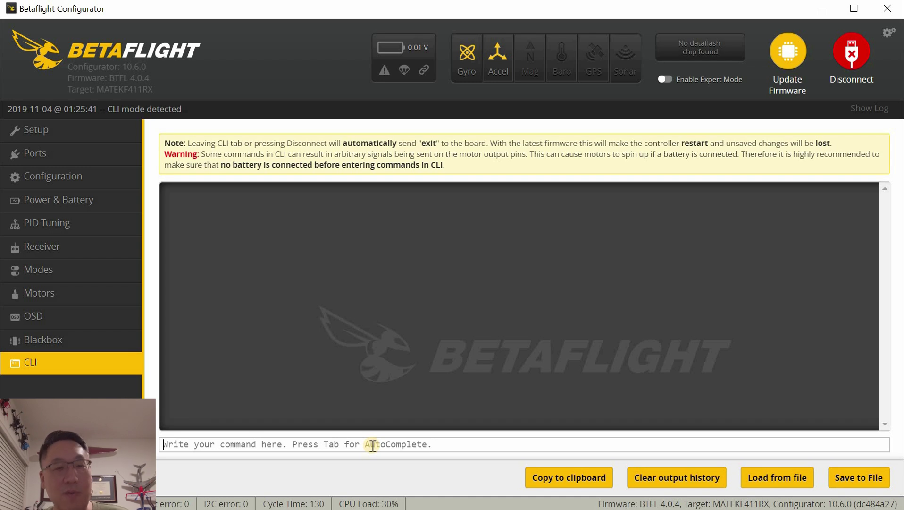
# Run 'dump all', save the output to a file in CLI Dumps, and disconnect
pyautogui.write('dump all')
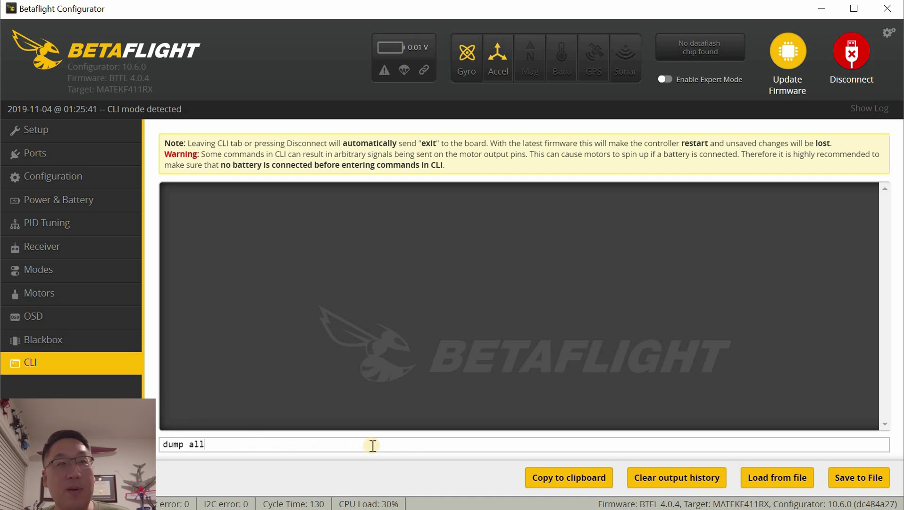
pyautogui.press('Return')
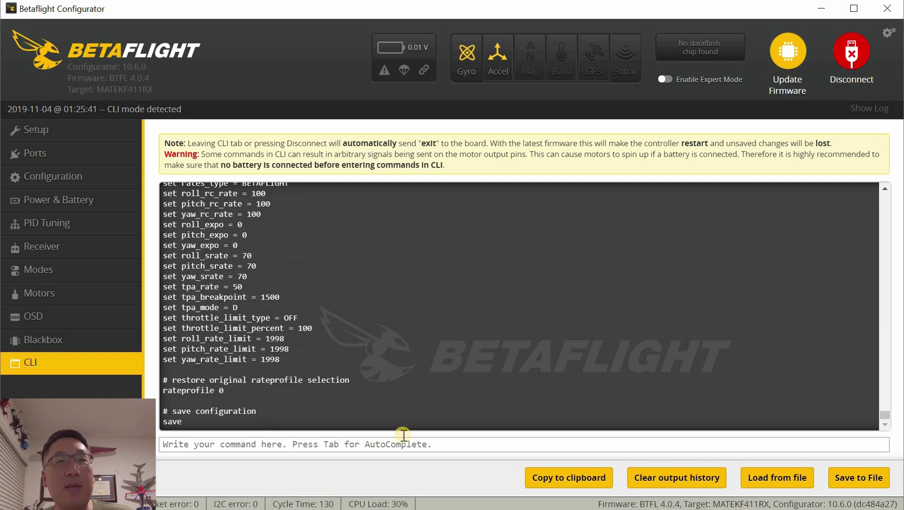
pyautogui.click(847, 482)
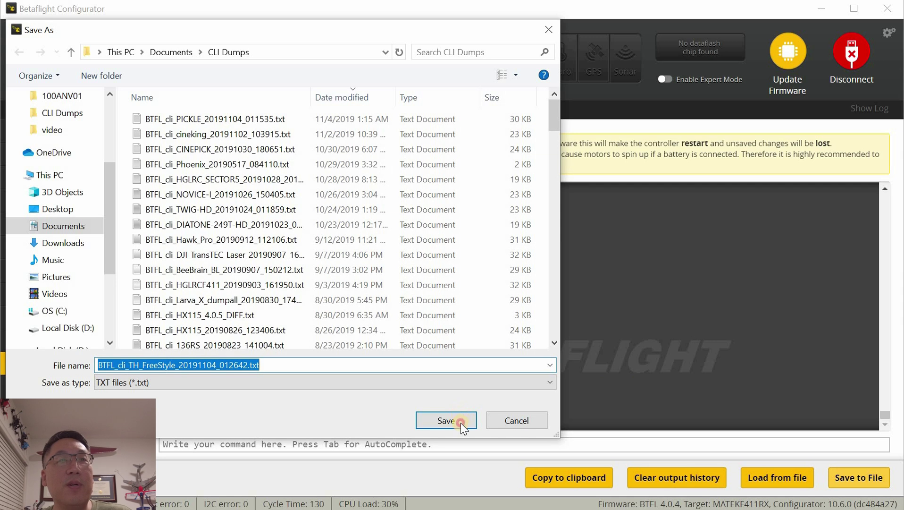
pyautogui.click(446, 420)
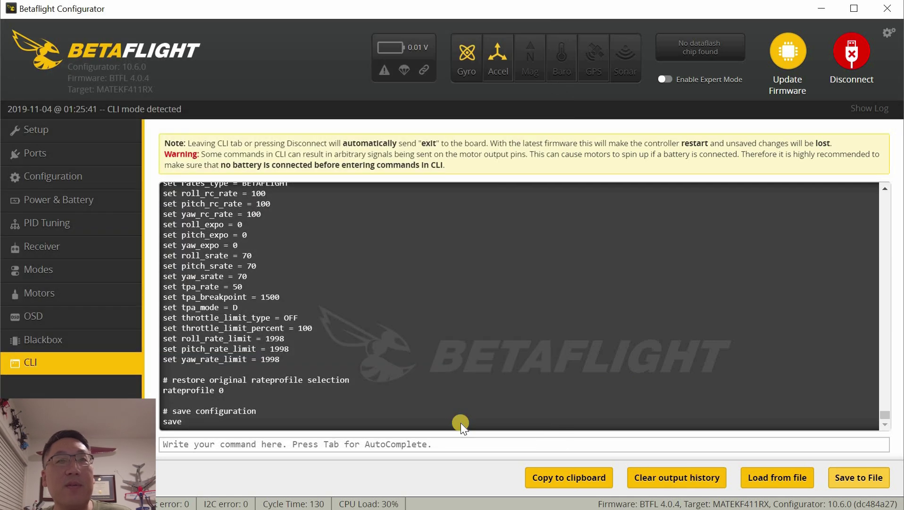
pyautogui.click(856, 48)
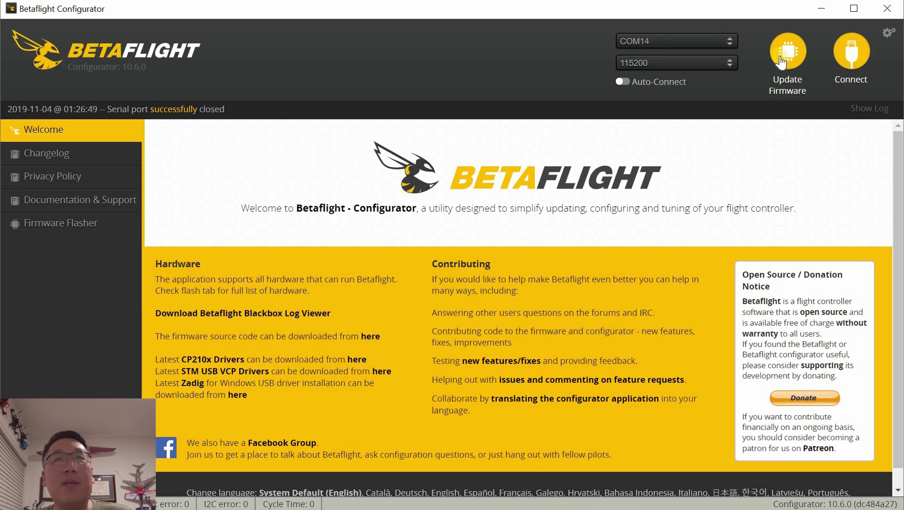
# Open the Firmware Flasher and browse the board target list for MATEKF411RX (MTKS)
pyautogui.click(781, 59)
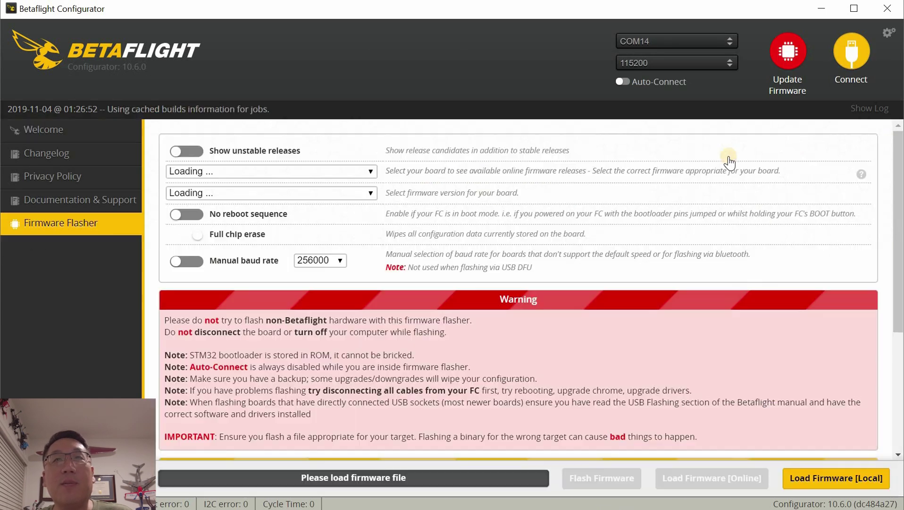
pyautogui.click(365, 175)
pyautogui.scroll(-3, 337, 118)
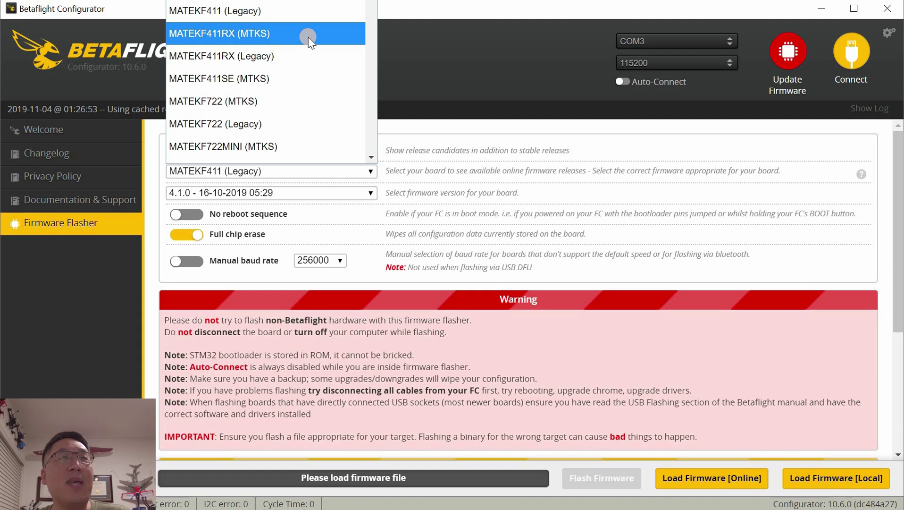
pyautogui.click(308, 57)
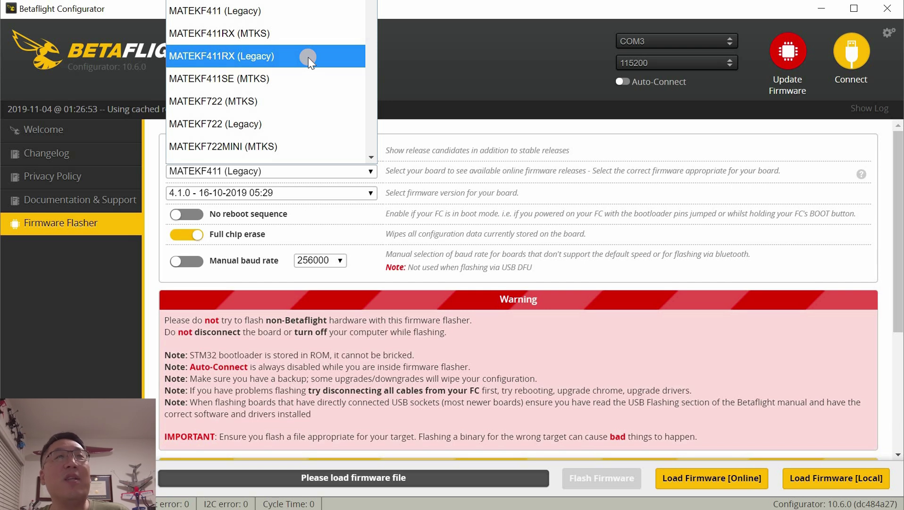
pyautogui.click(299, 34)
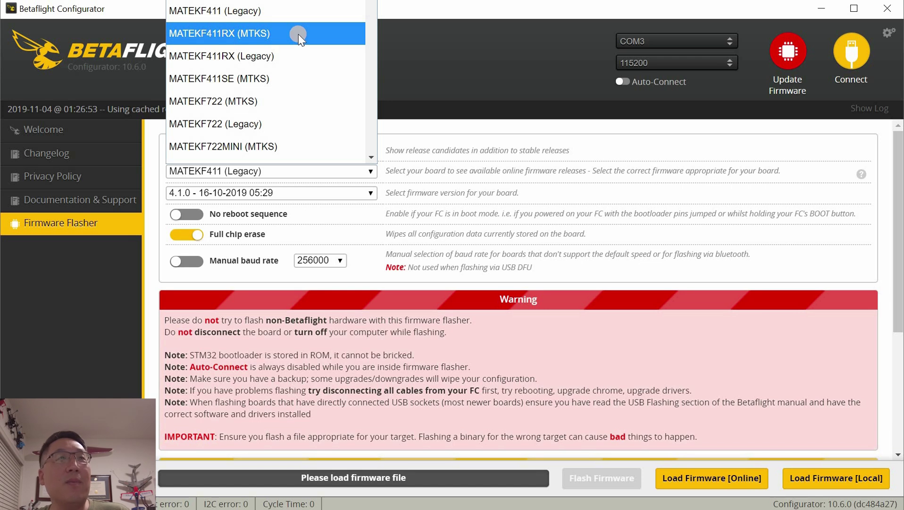
# Select MATEKF411RX (MTKS) with firmware 4.1.0 and flash it with full chip erase
pyautogui.click(299, 34)
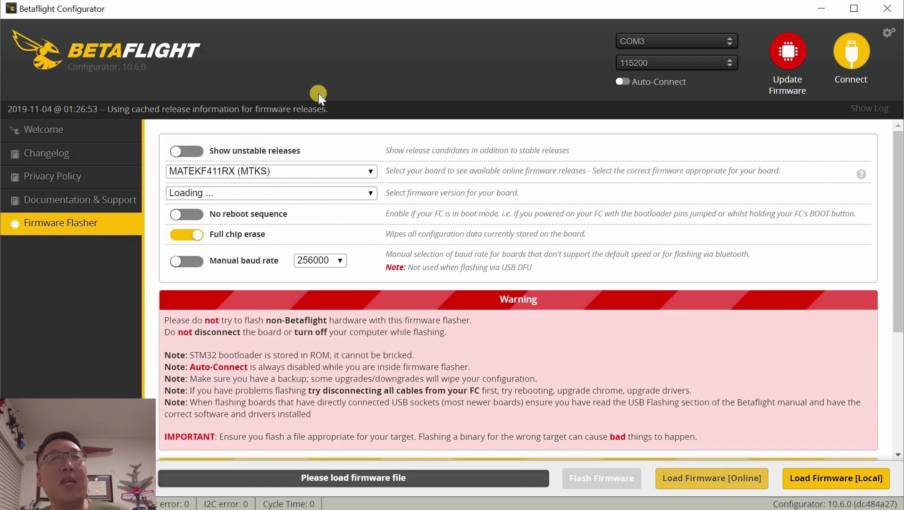
pyautogui.click(367, 194)
pyautogui.click(530, 196)
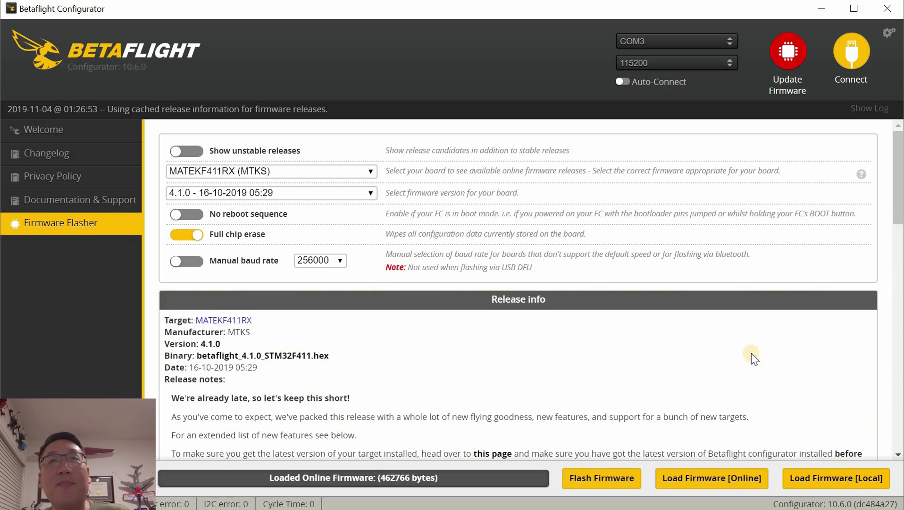
pyautogui.click(604, 486)
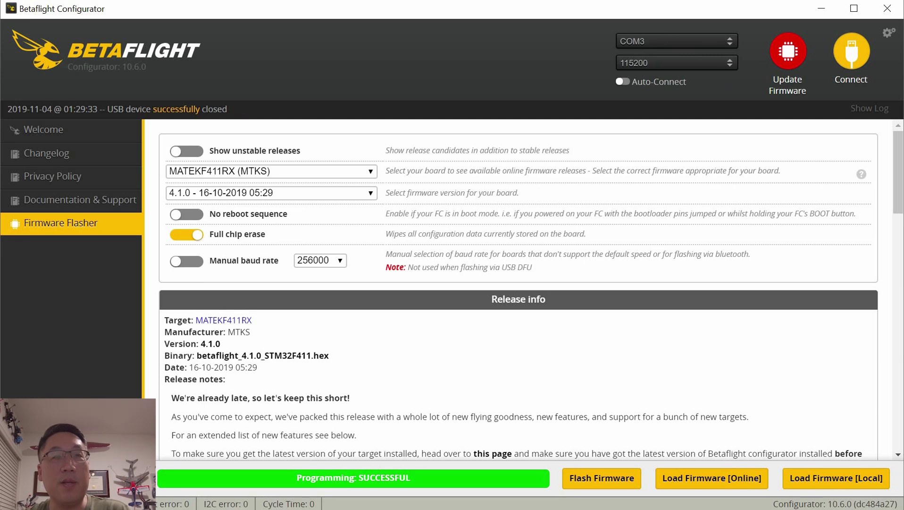
# Connect to the flashed board, choose Apply Custom Defaults, and reconnect over COM3 after reboot
pyautogui.click(849, 57)
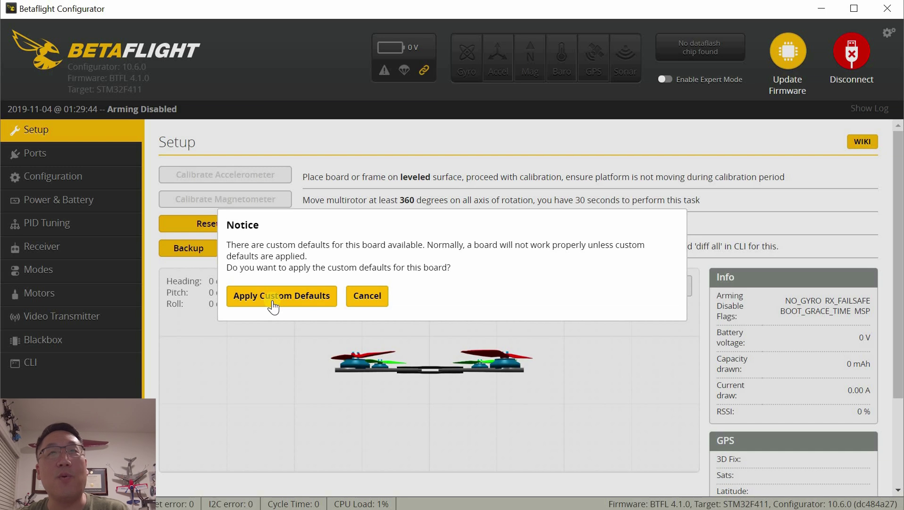
pyautogui.click(274, 295)
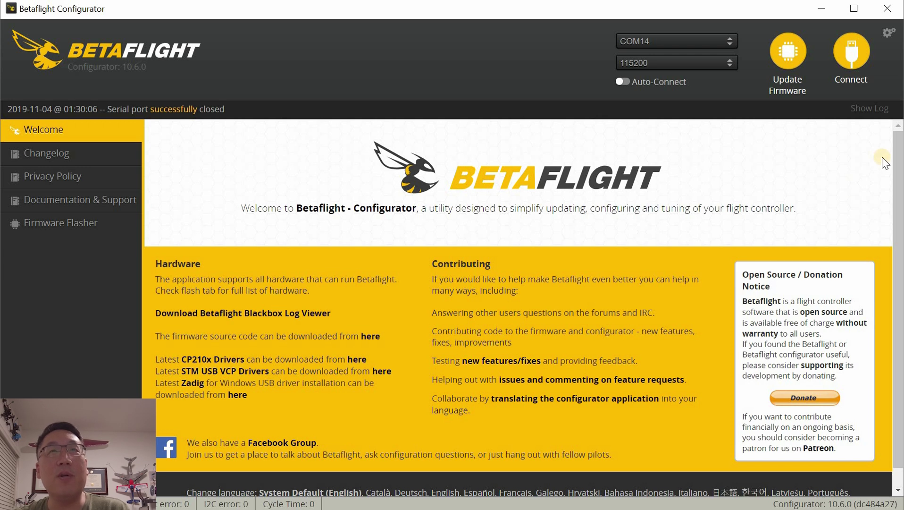
pyautogui.click(852, 66)
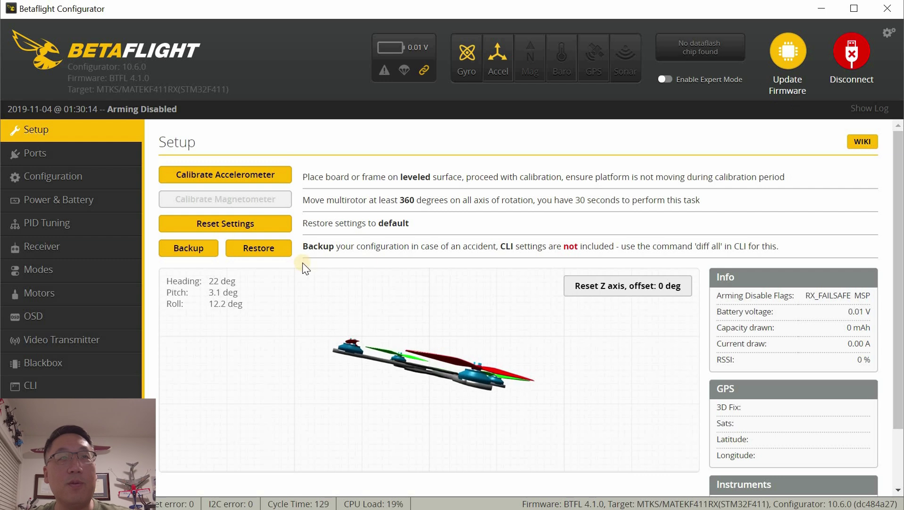
# Reset the 3D heading, save UART2 as VTX (TBS SmartAudio) with reboot, and show Video Transmitter
pyautogui.click(639, 286)
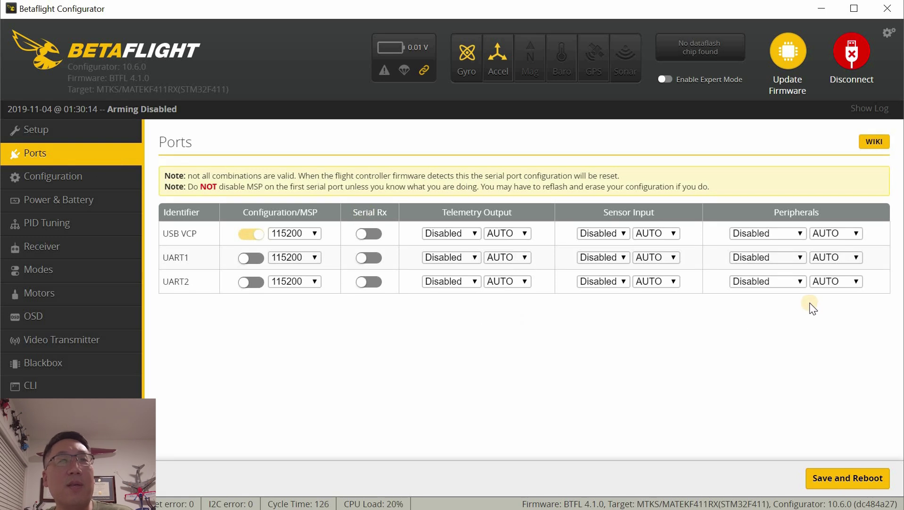
pyautogui.click(776, 283)
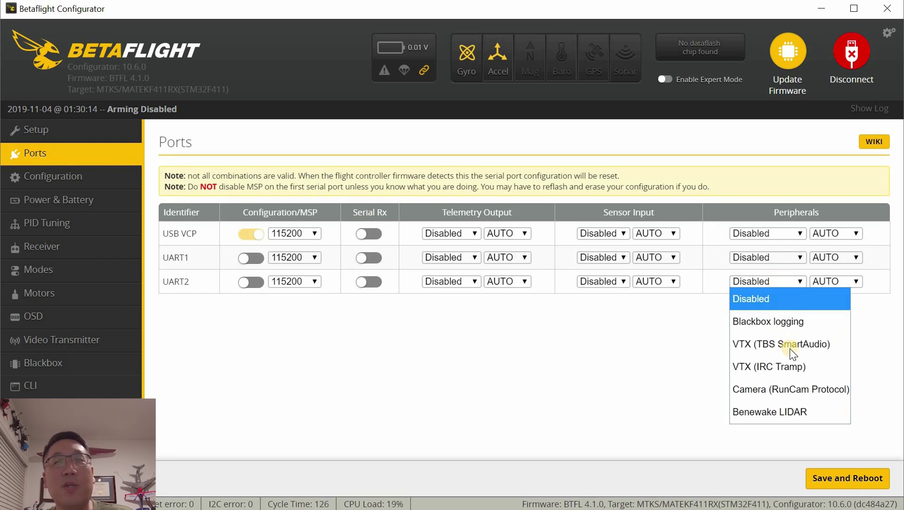
pyautogui.click(789, 343)
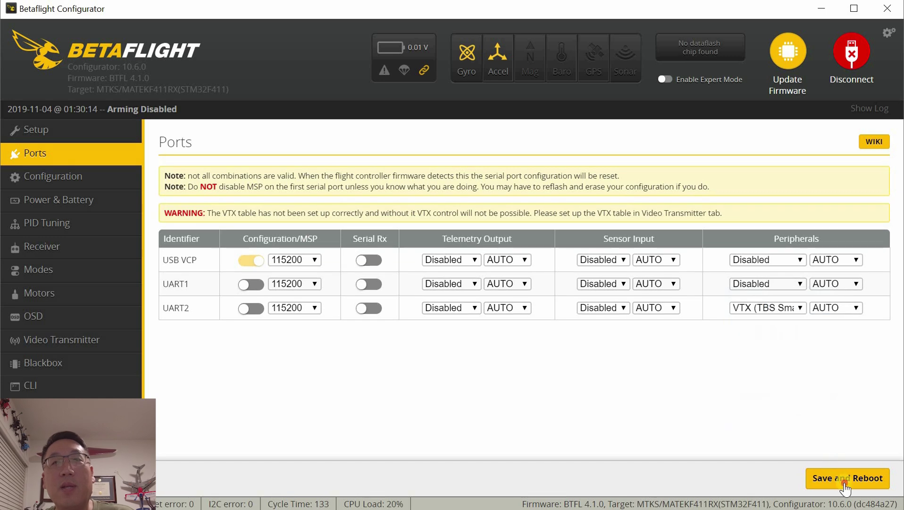
pyautogui.click(845, 489)
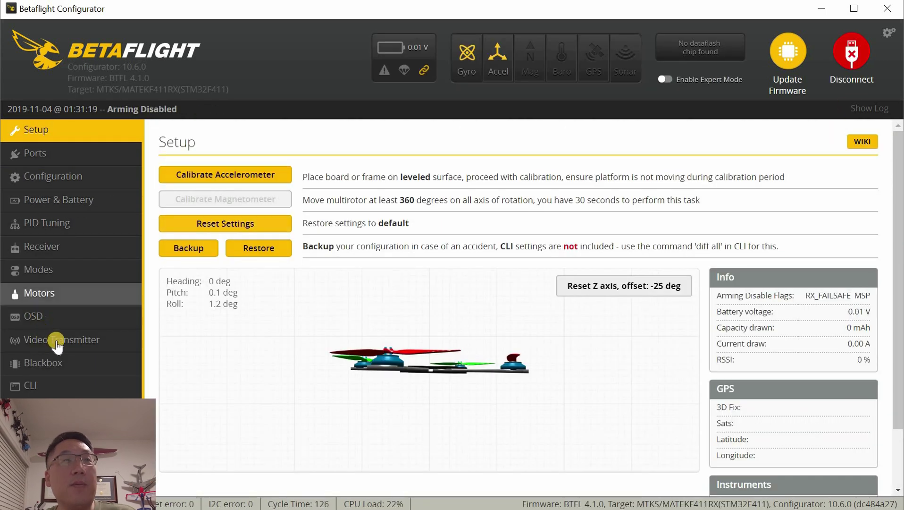
pyautogui.click(56, 340)
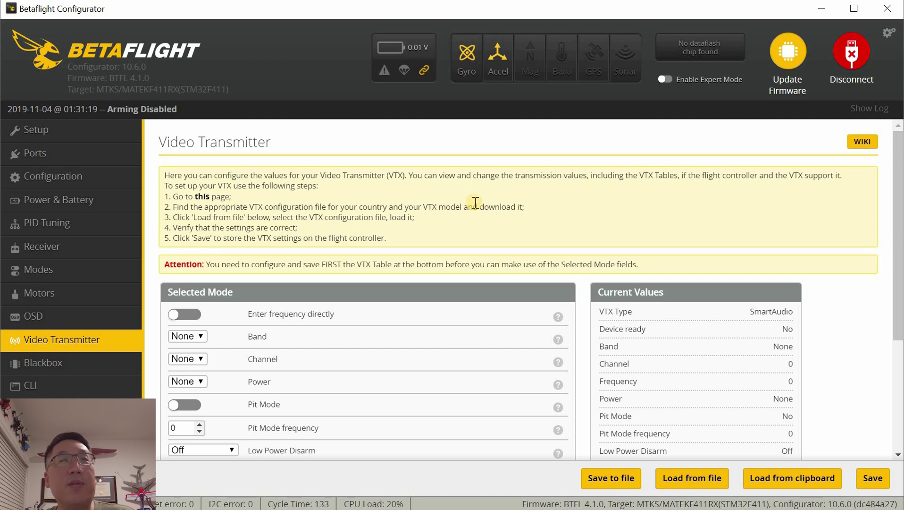
pyautogui.scroll(-3, 479, 205)
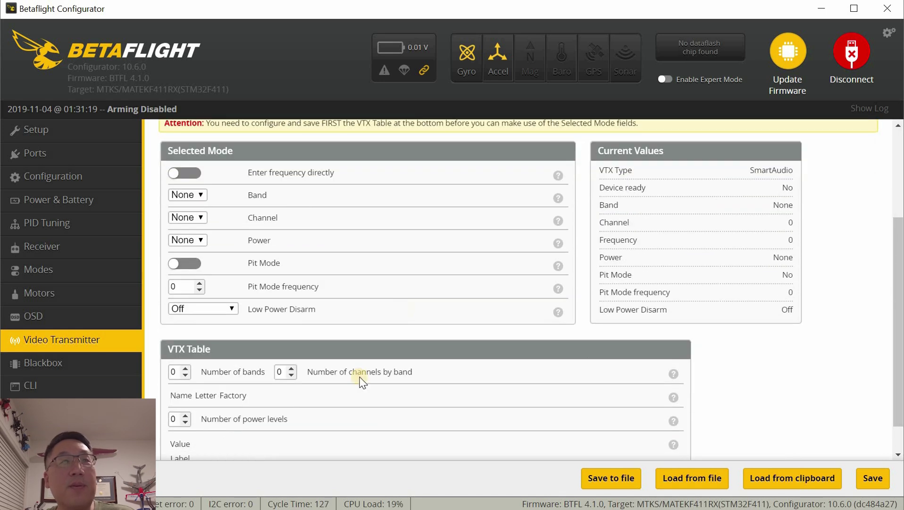
pyautogui.scroll(-1, 327, 409)
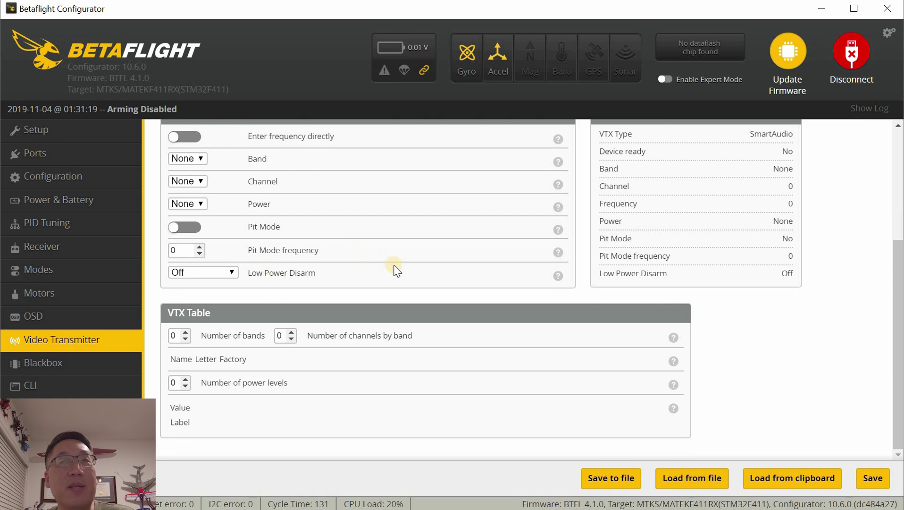
pyautogui.scroll(3, 445, 272)
pyautogui.scroll(-3, 477, 358)
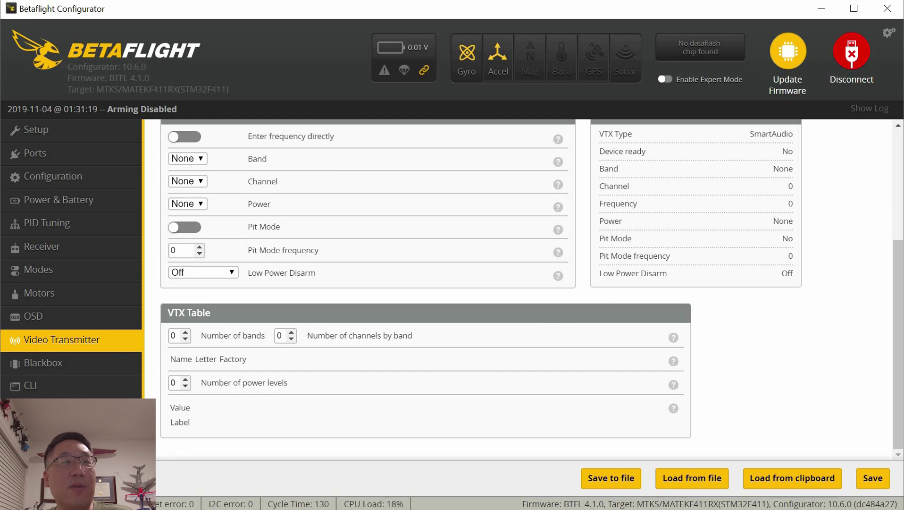
# Switch to the VTX Tables wiki tab in Chrome and scroll to the per-model table file list
pyautogui.hotkey('alt', 'Tab')
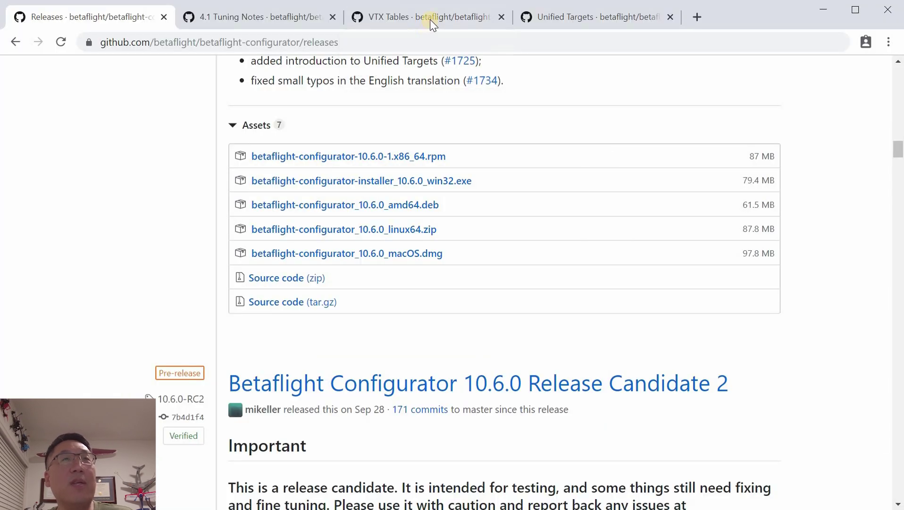
pyautogui.hotkey('ctrl', '3')
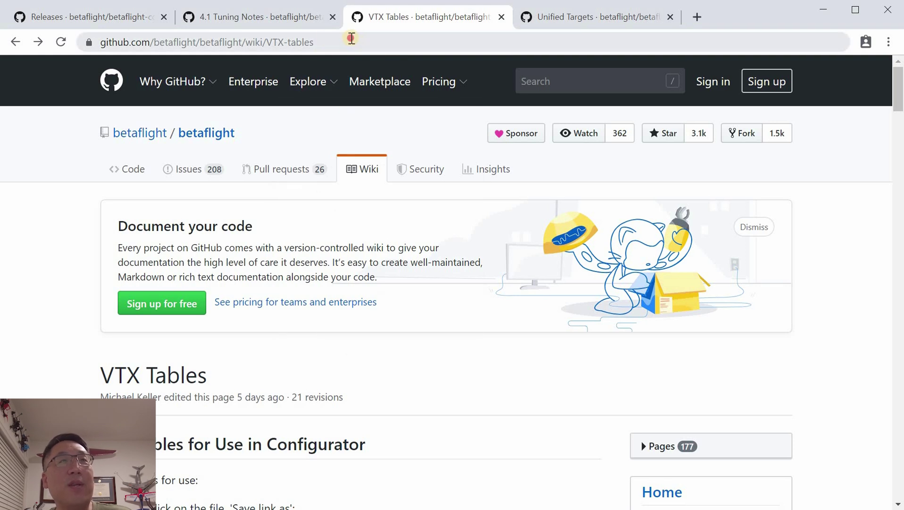
pyautogui.click(91, 37)
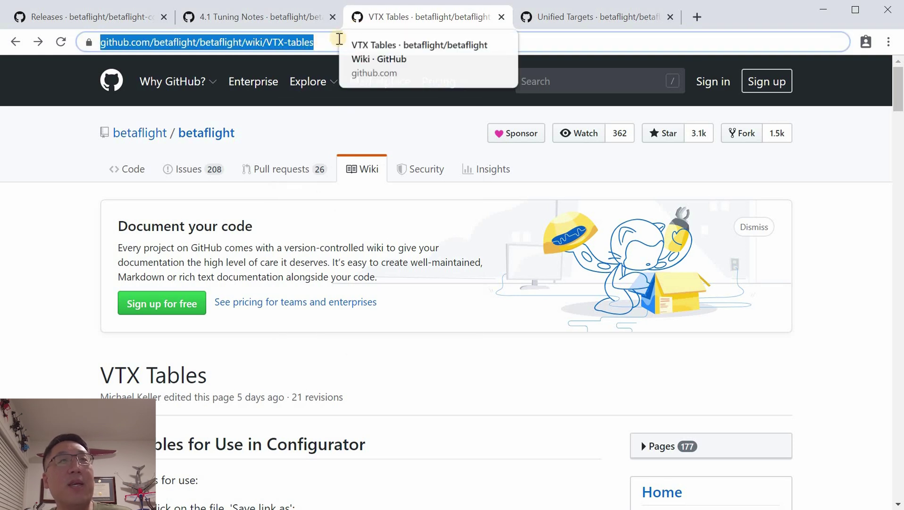
pyautogui.click(281, 246)
pyautogui.scroll(-7, 114, 292)
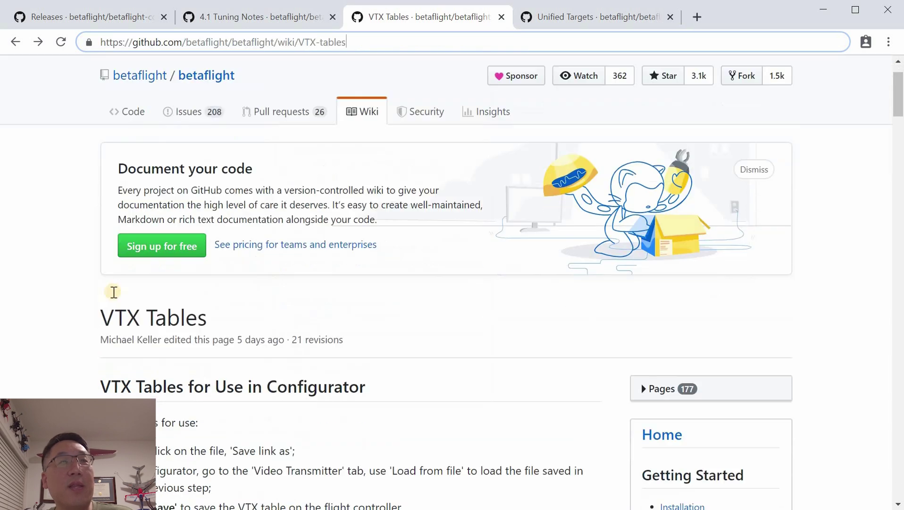
pyautogui.scroll(-8, 114, 292)
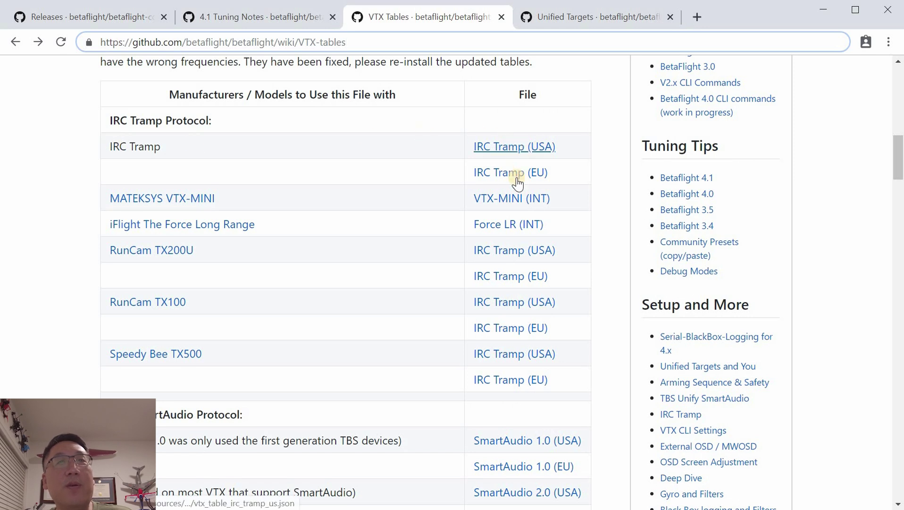
pyautogui.scroll(-5, 303, 285)
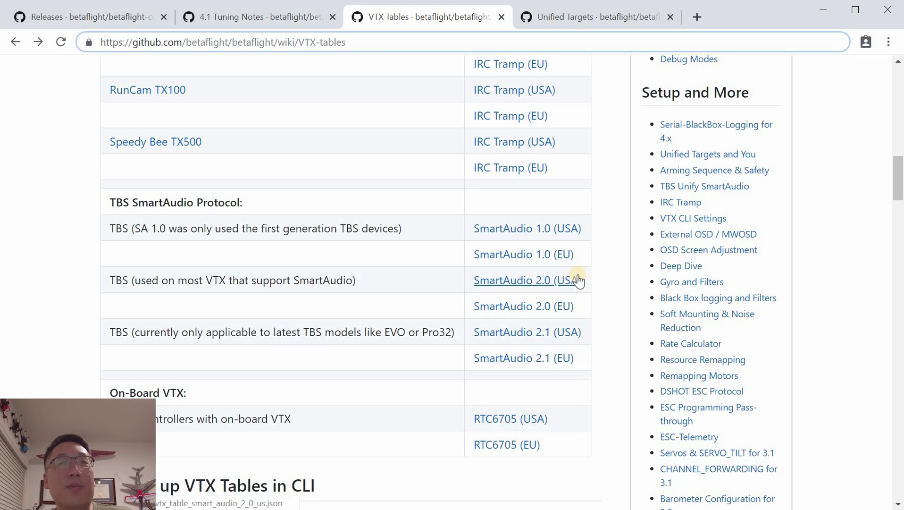
pyautogui.scroll(7, 591, 270)
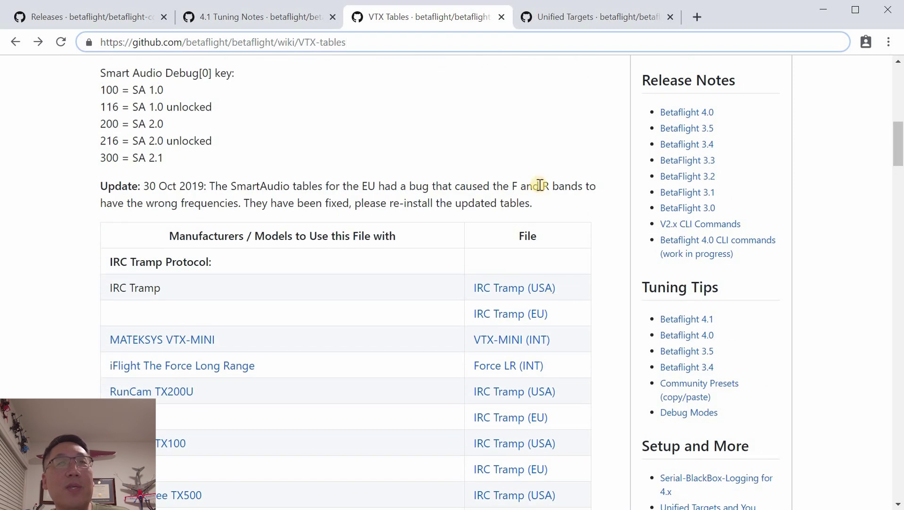
pyautogui.scroll(-1, 523, 228)
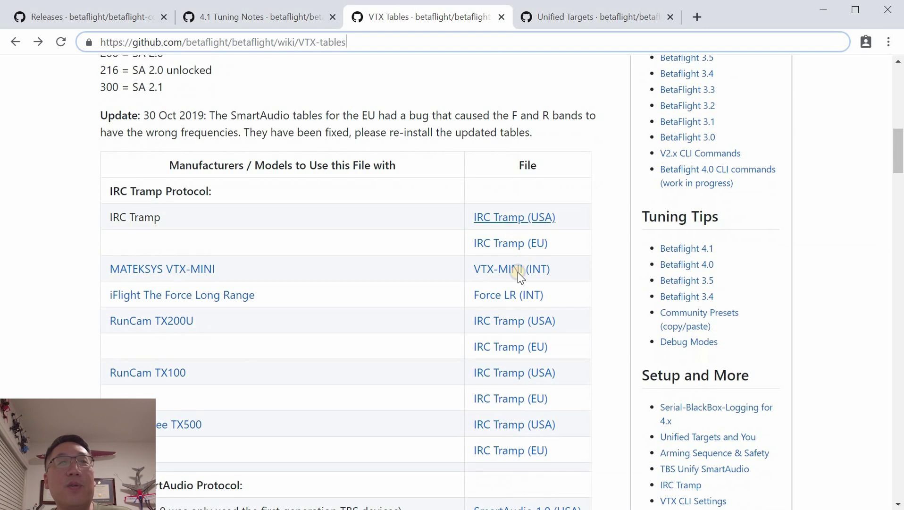
pyautogui.rightClick(512, 220)
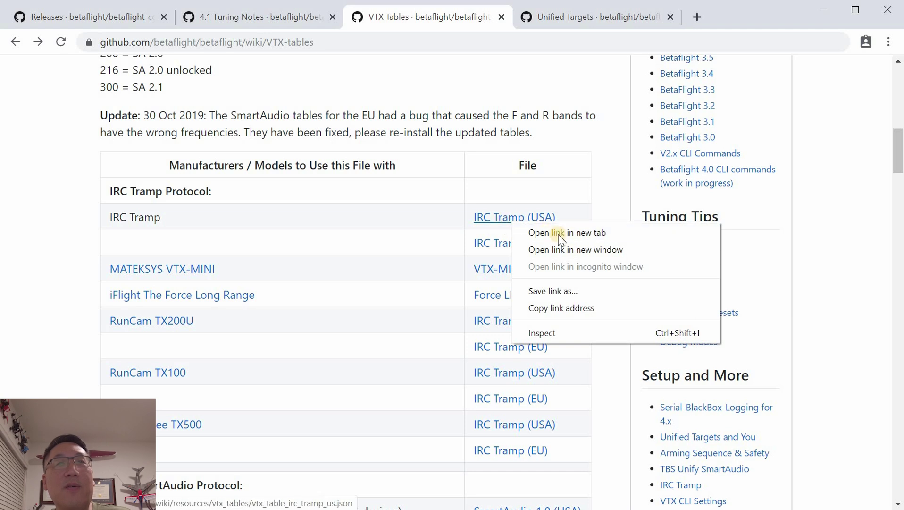
pyautogui.click(585, 290)
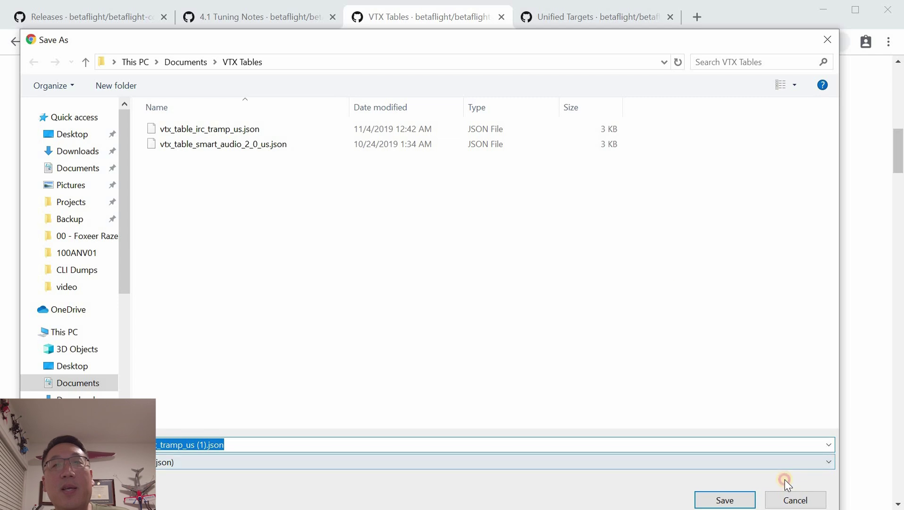
pyautogui.press('Escape')
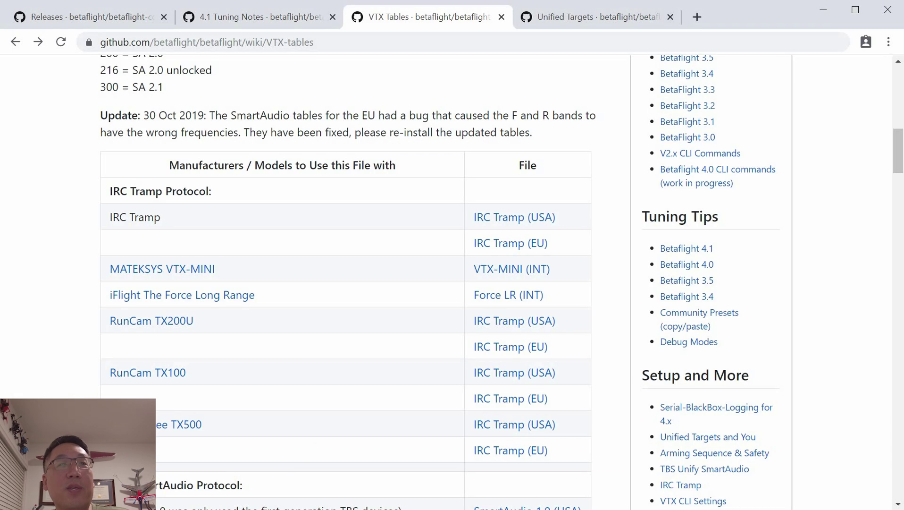
# Load vtx_table_smart_audio_2_0_us.json from Documents\VTX Tables and review its six bands
pyautogui.hotkey('alt', 'Tab')
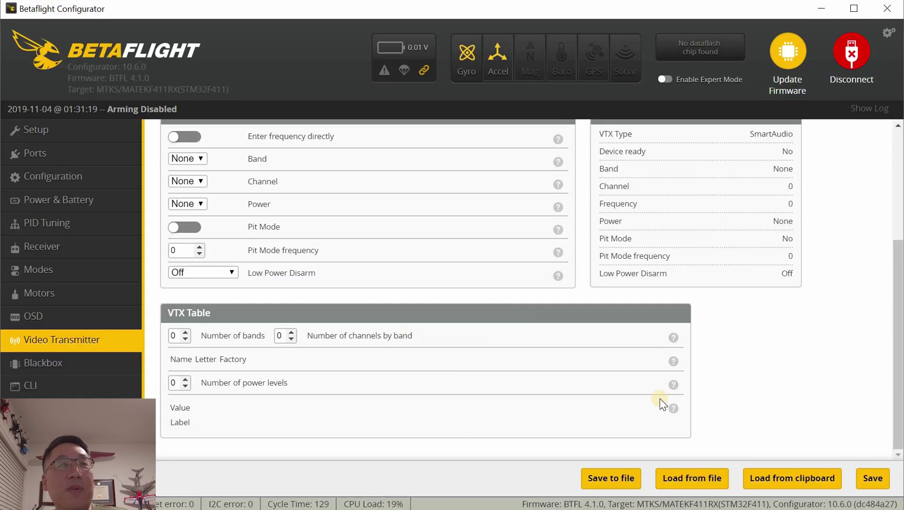
pyautogui.click(705, 476)
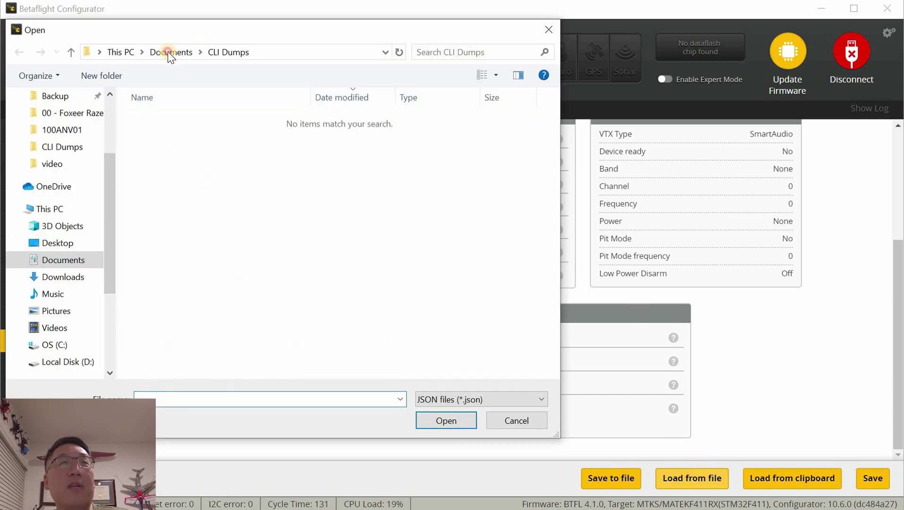
pyautogui.click(169, 52)
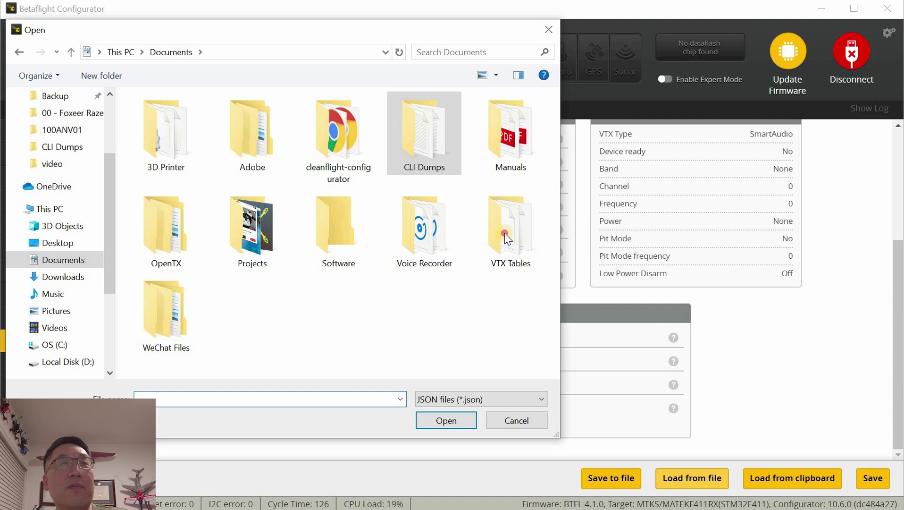
pyautogui.doubleClick(505, 232)
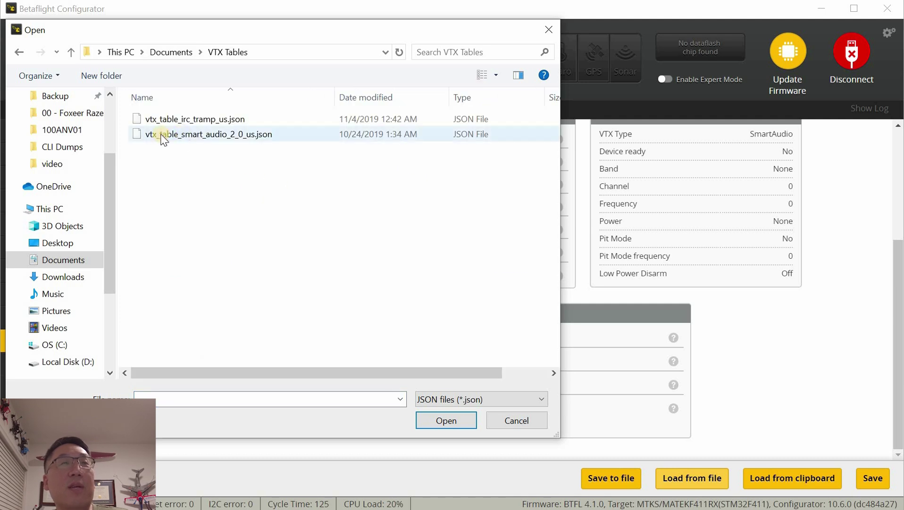
pyautogui.click(209, 135)
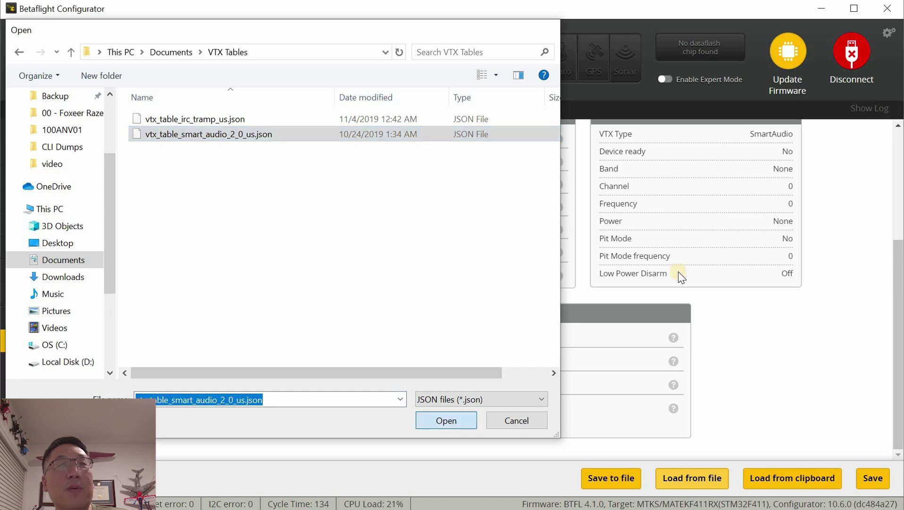
pyautogui.scroll(-3, 331, 254)
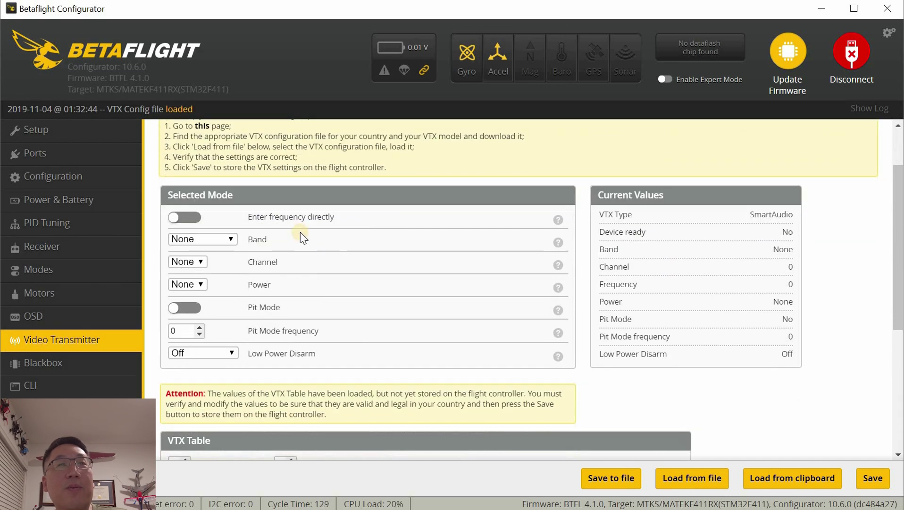
pyautogui.scroll(-3, 273, 224)
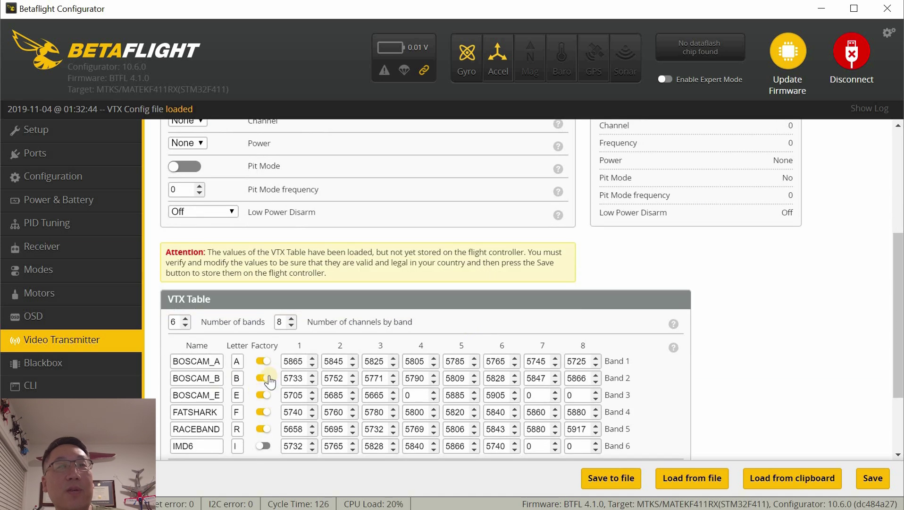
pyautogui.scroll(5, 620, 290)
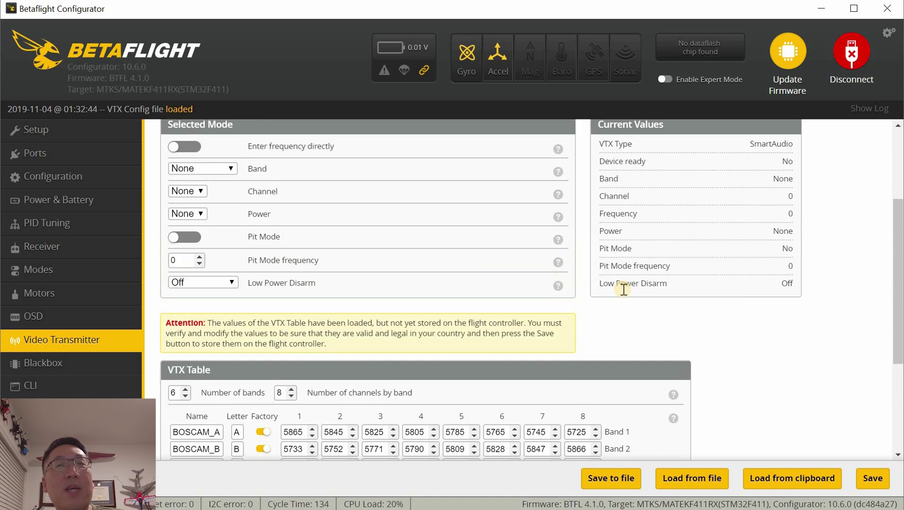
pyautogui.scroll(-2, 531, 289)
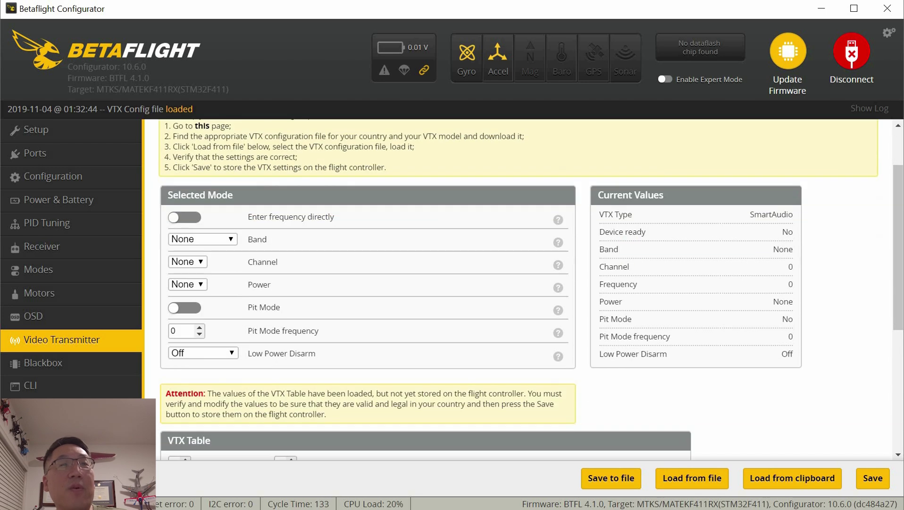
# Scroll through the VTX Tables wiki notes on GitHub in Chrome
pyautogui.hotkey('alt', 'Tab')
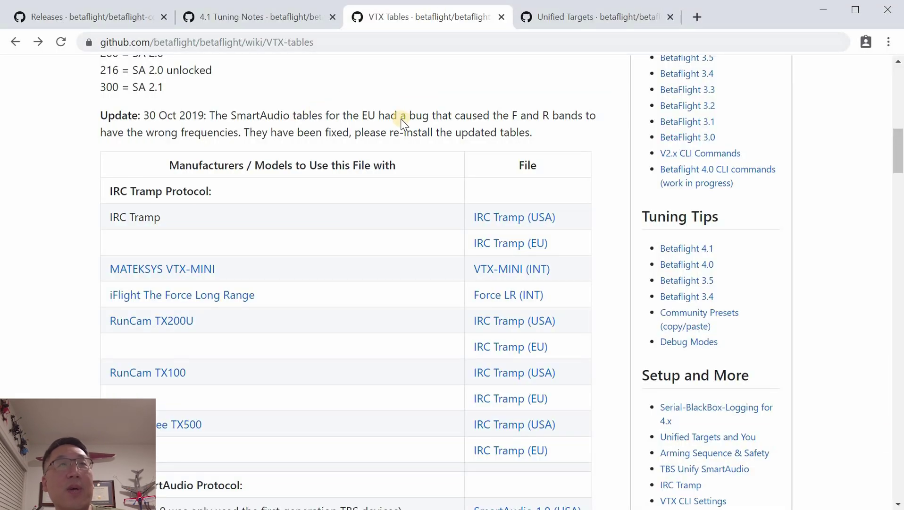
pyautogui.scroll(7, 402, 124)
pyautogui.scroll(-20, 402, 123)
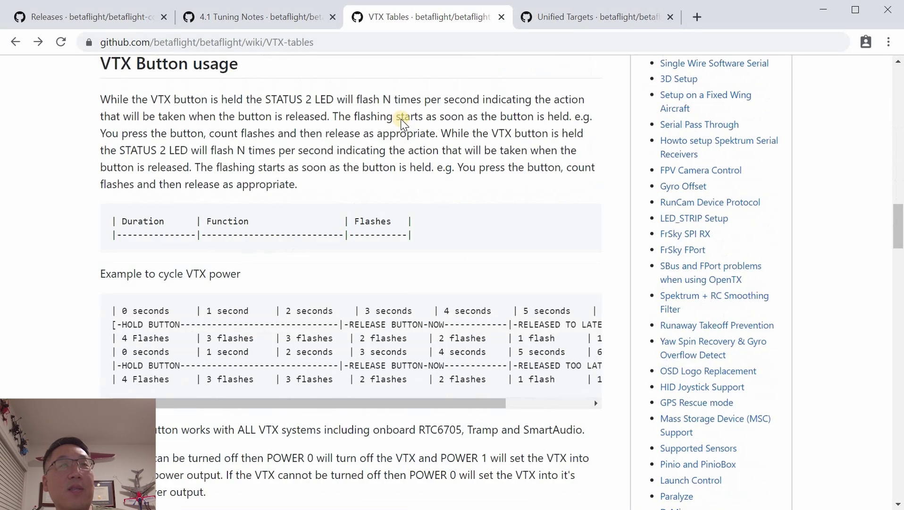
pyautogui.scroll(-8, 403, 124)
pyautogui.scroll(13, 402, 121)
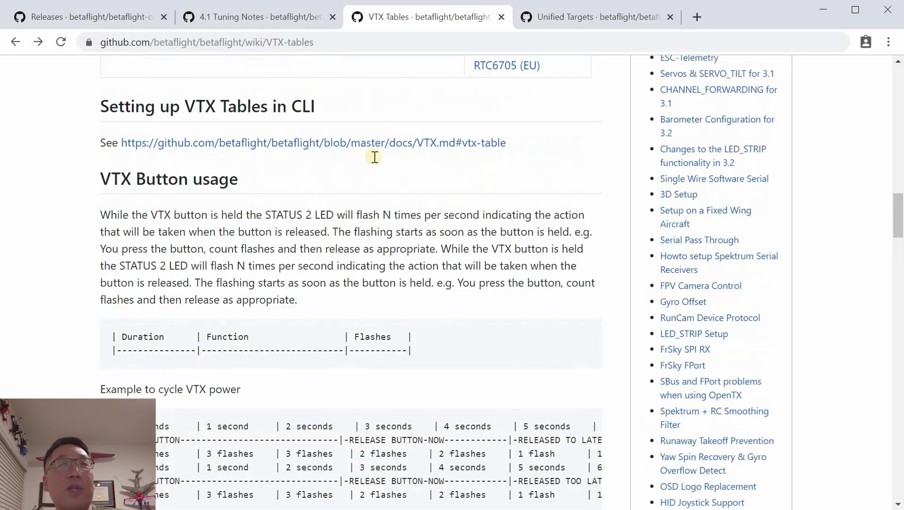
pyautogui.scroll(14, 231, 362)
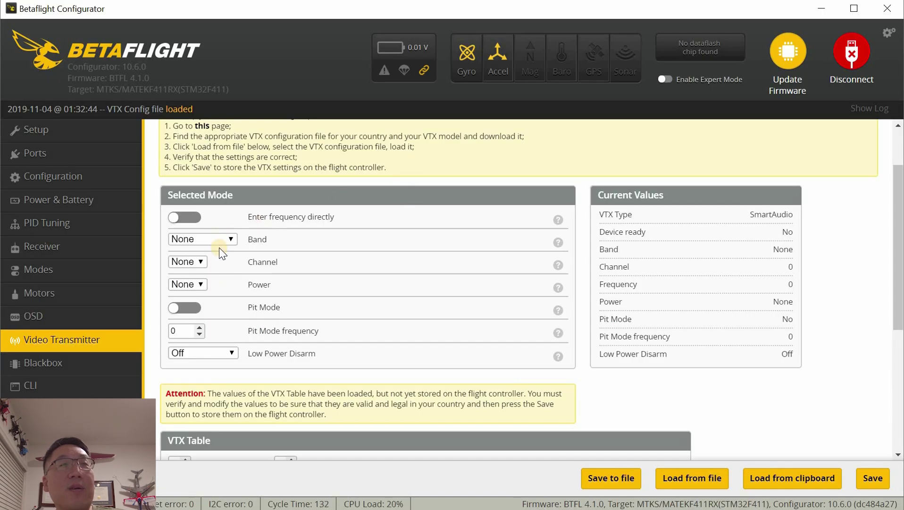
# Set the VTX band to RACEBAND, channel to Channel 1 and power to 25
pyautogui.click(203, 239)
pyautogui.click(187, 370)
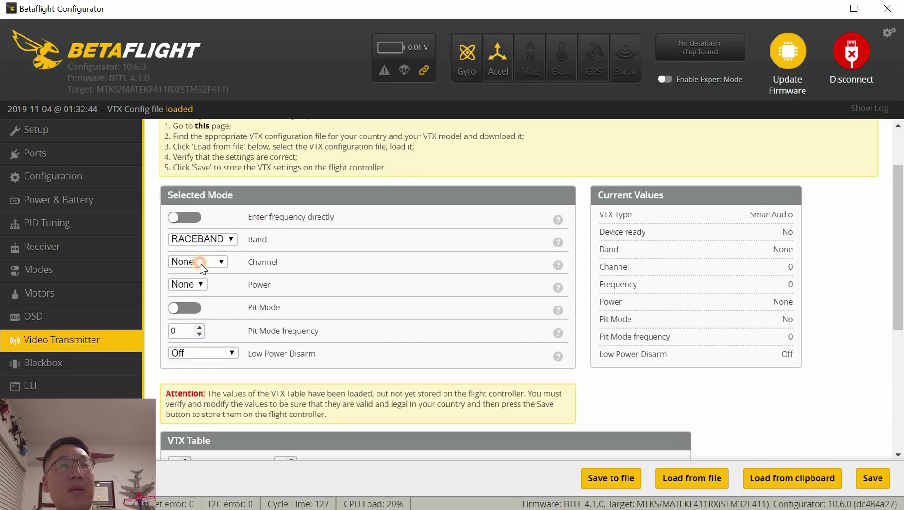
pyautogui.click(199, 261)
pyautogui.click(196, 297)
pyautogui.click(188, 284)
pyautogui.click(490, 169)
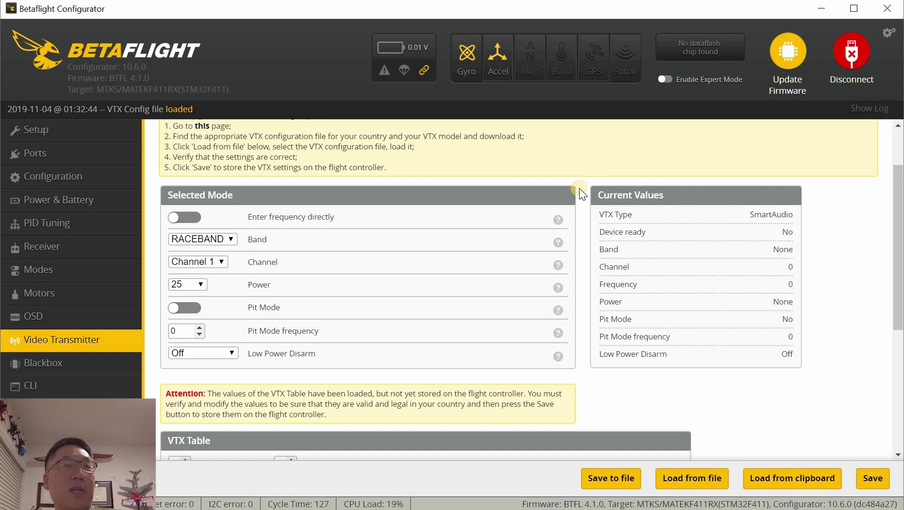
# Reduce the number of power levels to 1 and save the VTX table to the board
pyautogui.scroll(-3, 582, 194)
pyautogui.scroll(-3, 582, 194)
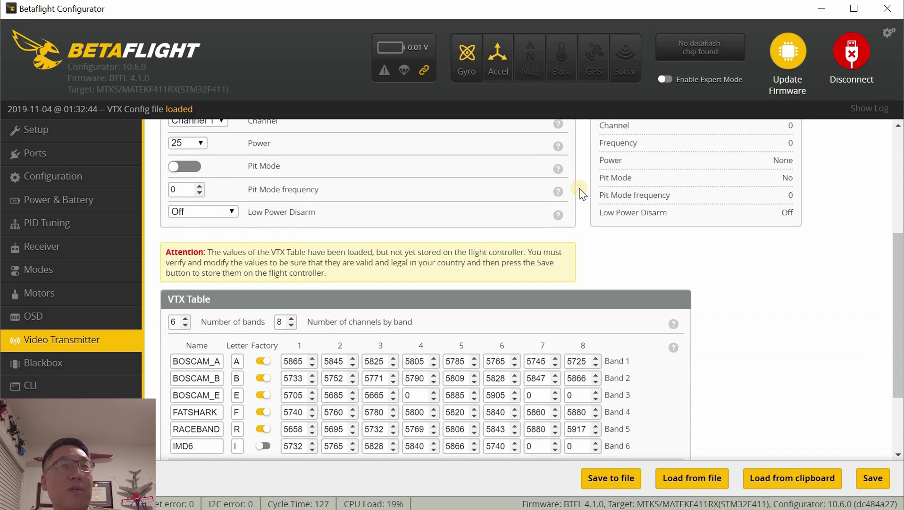
pyautogui.scroll(-5, 582, 194)
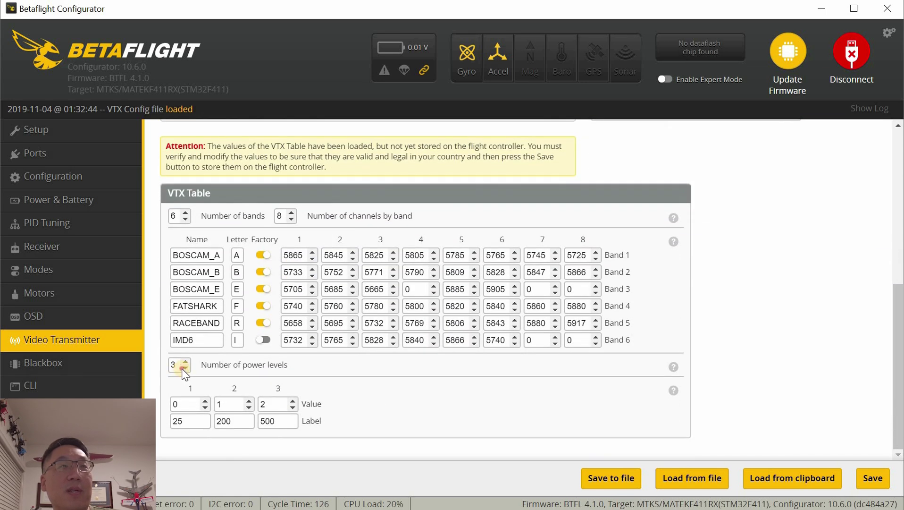
pyautogui.click(185, 368)
pyautogui.click(185, 368)
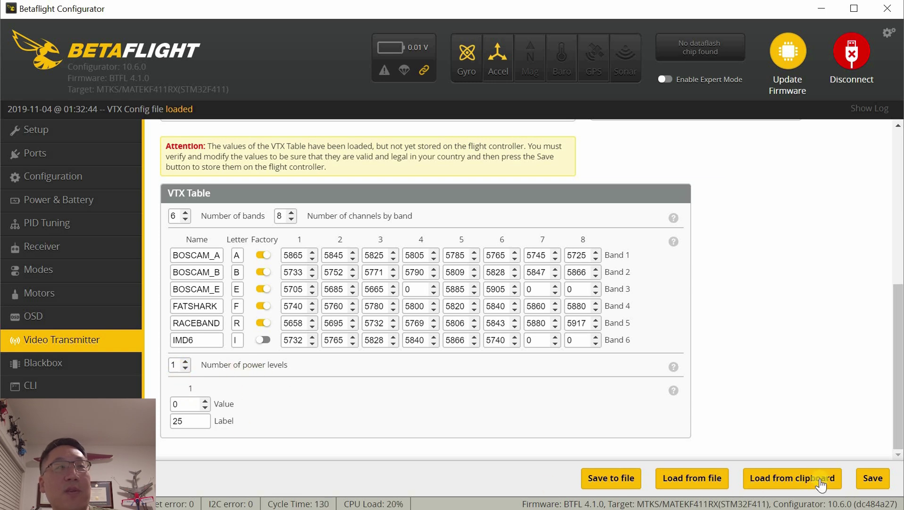
pyautogui.click(872, 477)
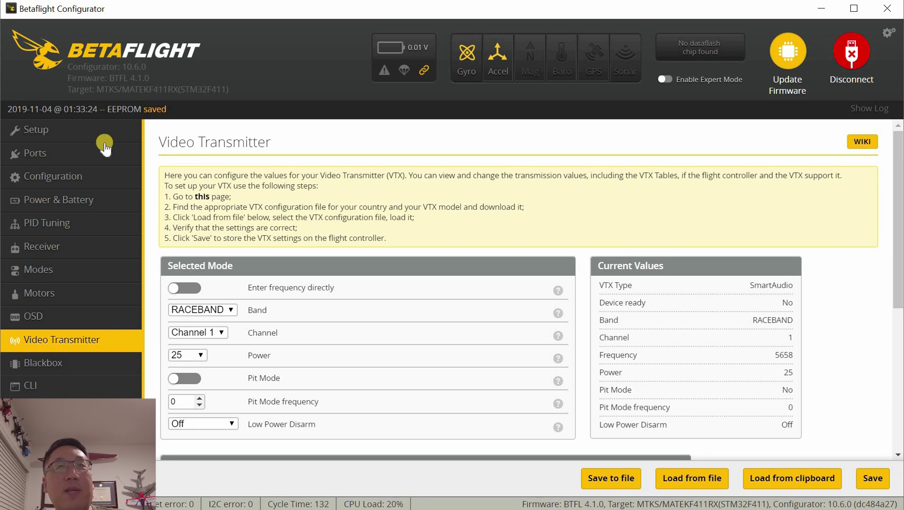
# In the Configuration tab, change the ESC/Motor protocol from ONESHOT125 to DSHOT600
pyautogui.click(67, 153)
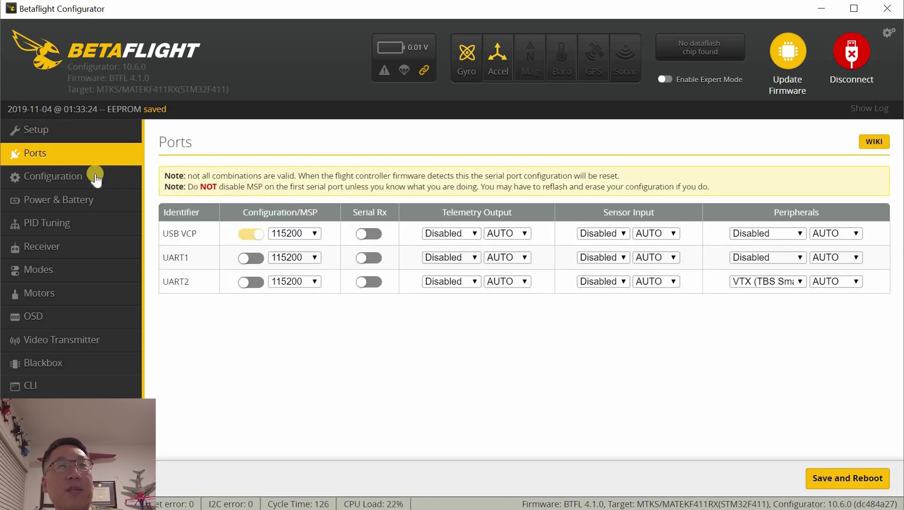
pyautogui.click(52, 182)
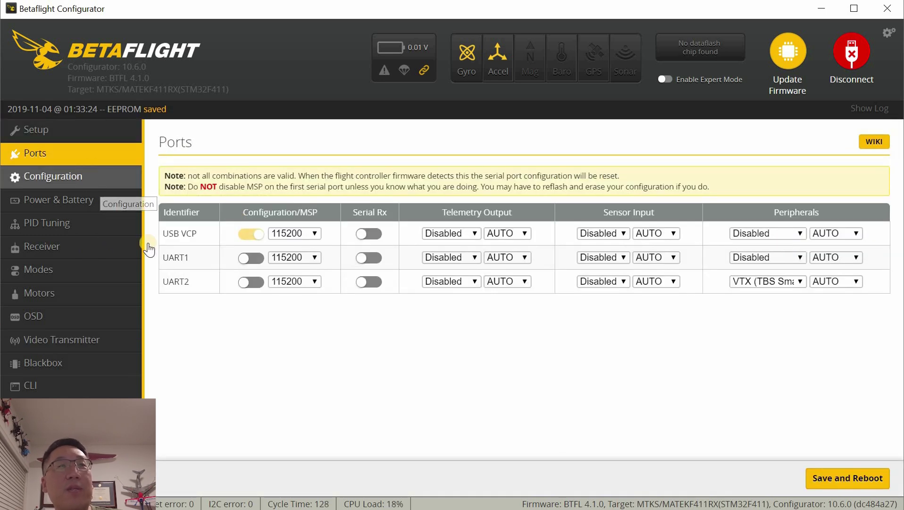
pyautogui.scroll(-1, 507, 193)
pyautogui.scroll(-10, 508, 193)
pyautogui.scroll(11, 651, 241)
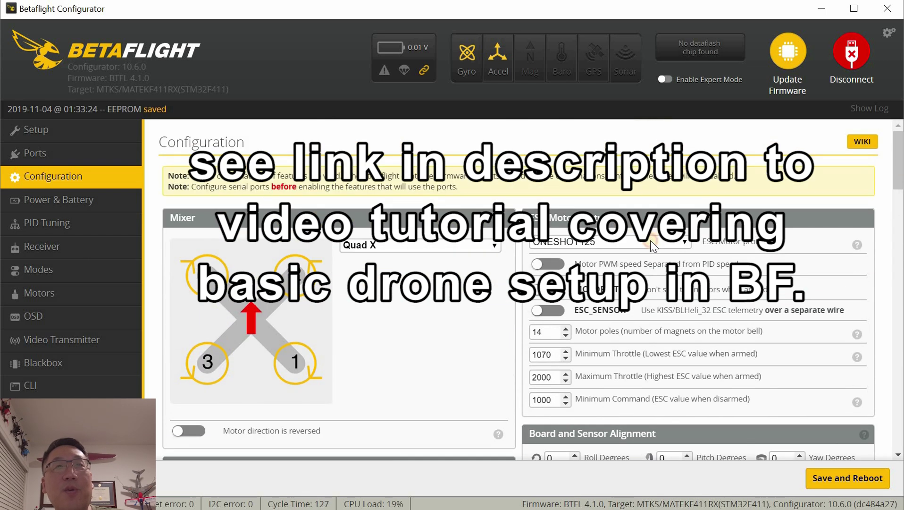
pyautogui.click(651, 240)
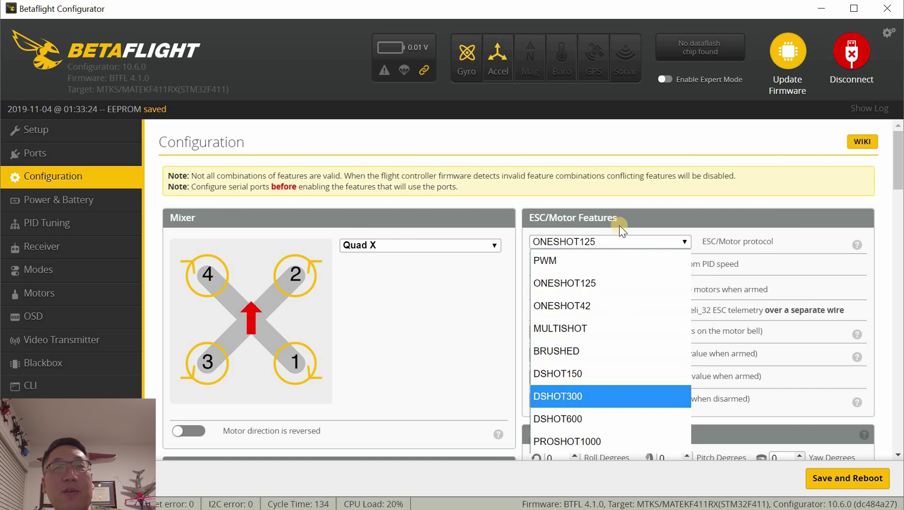
pyautogui.press('Down')
pyautogui.press('Return')
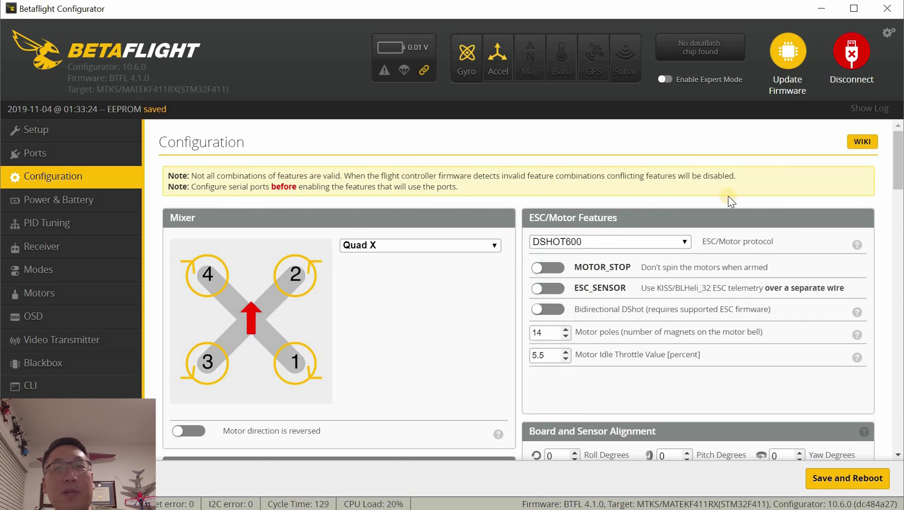
# Look over the remaining Configuration settings, including the 5.5% motor idle throttle
pyautogui.scroll(-8, 729, 196)
pyautogui.scroll(-12, 723, 193)
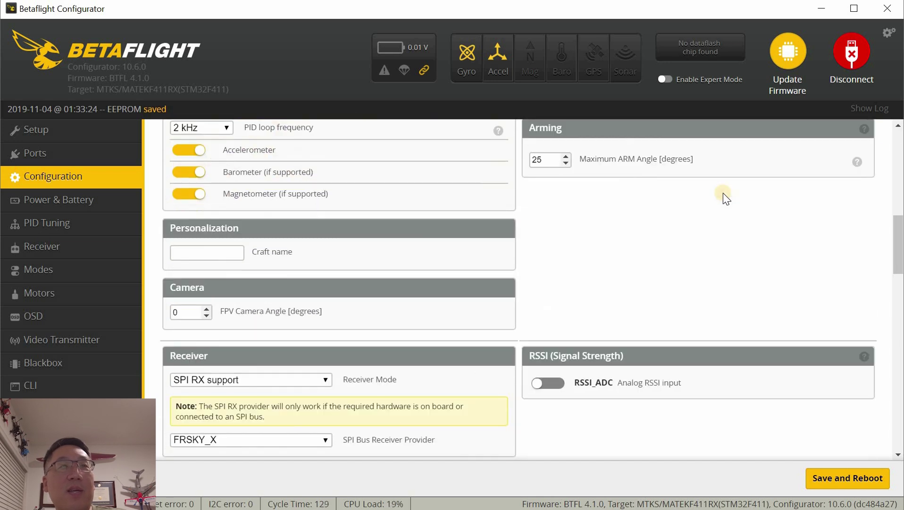
pyautogui.scroll(-12, 725, 195)
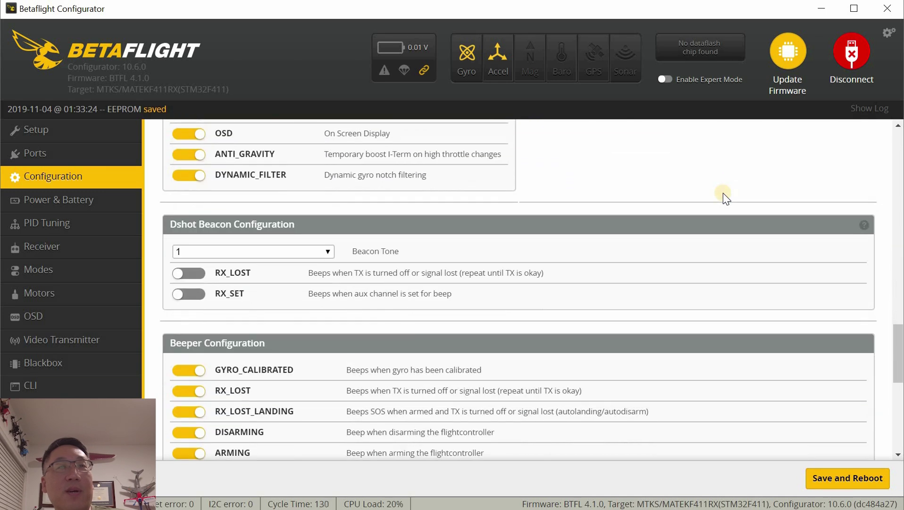
pyautogui.scroll(9, 721, 196)
pyautogui.scroll(20, 720, 195)
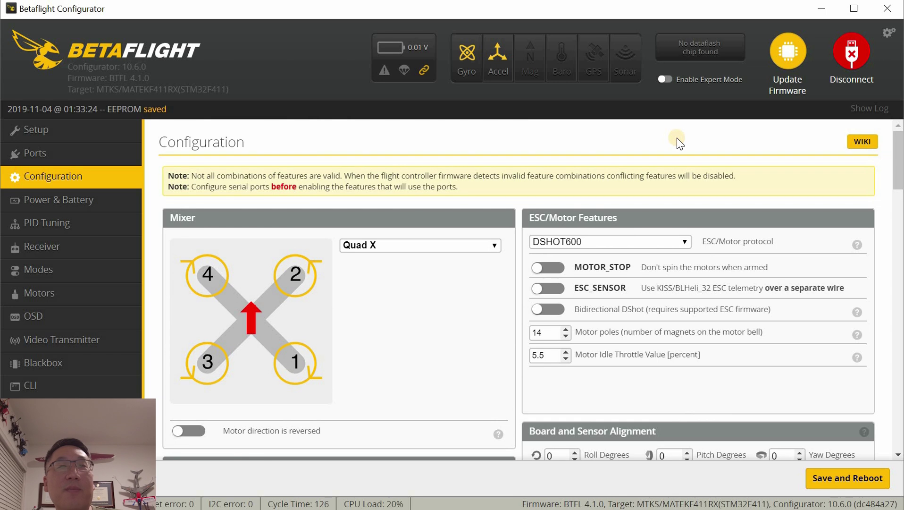
# Look over the PID Tuning values, then disconnect the first flight controller
pyautogui.click(70, 223)
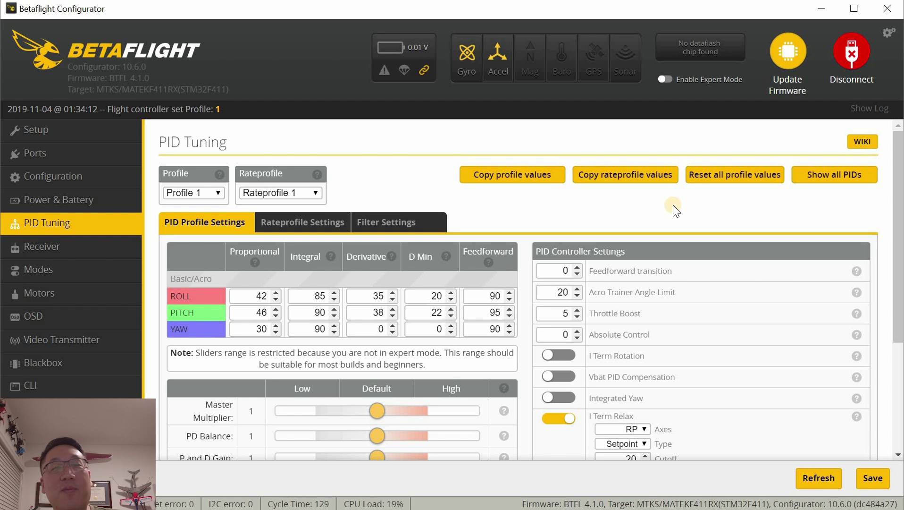
pyautogui.click(853, 52)
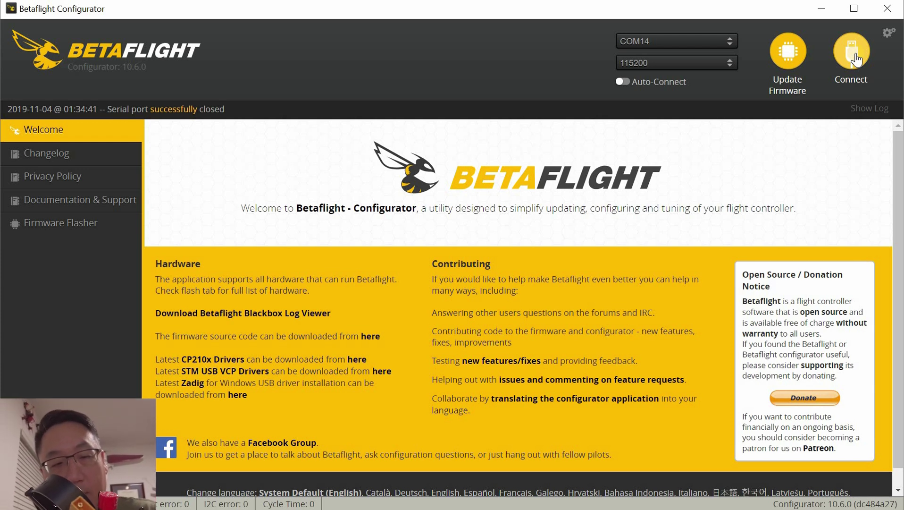
# Connect the OMNIBUSF4SD board on COM14 and view its Ports tab showing UART3 as VTX (IRC Tramp)
pyautogui.click(856, 59)
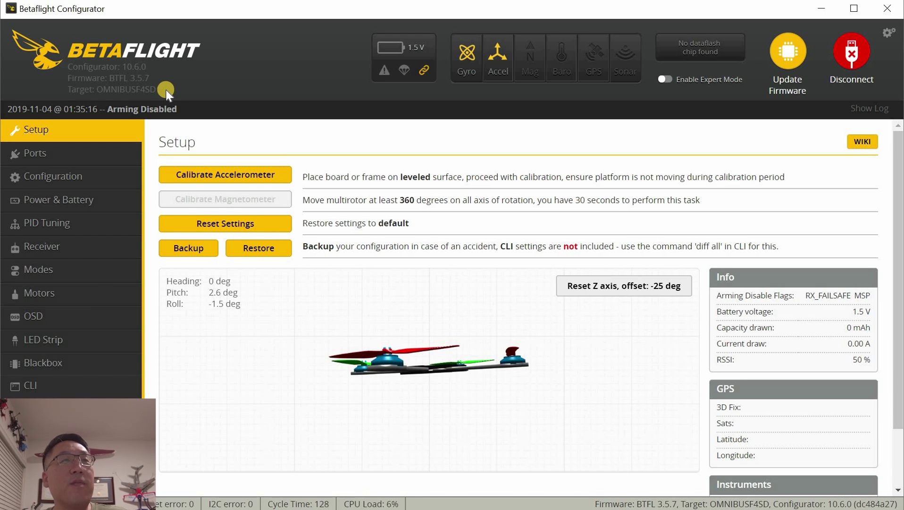
pyautogui.click(60, 150)
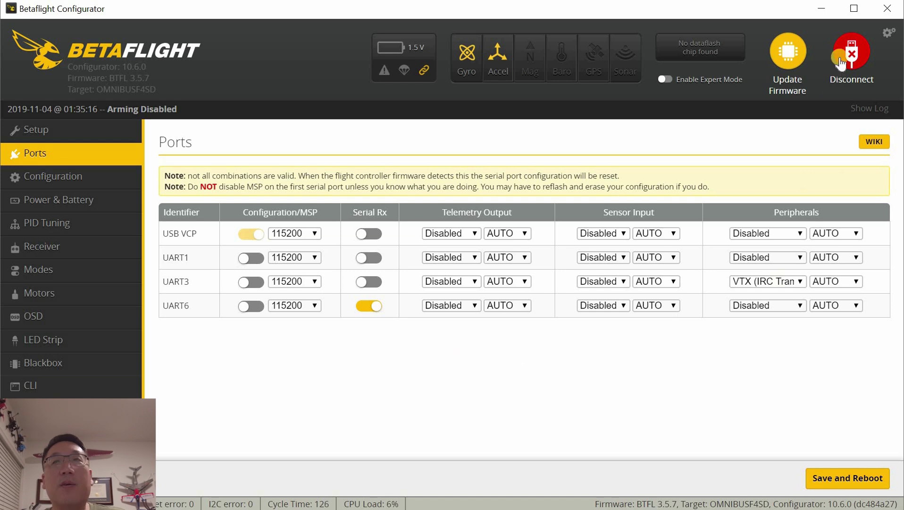
# Disconnect the board and browse the Firmware Flasher's list of board targets
pyautogui.click(867, 56)
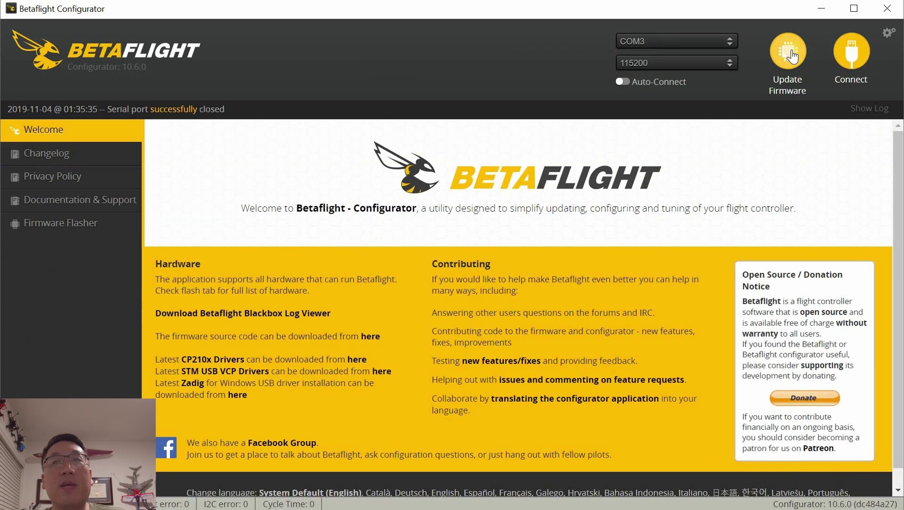
pyautogui.click(792, 56)
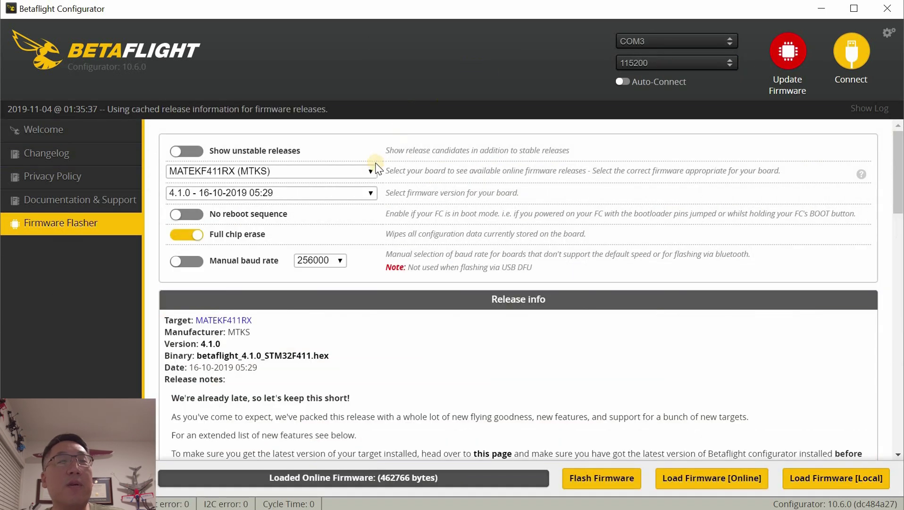
pyautogui.click(372, 170)
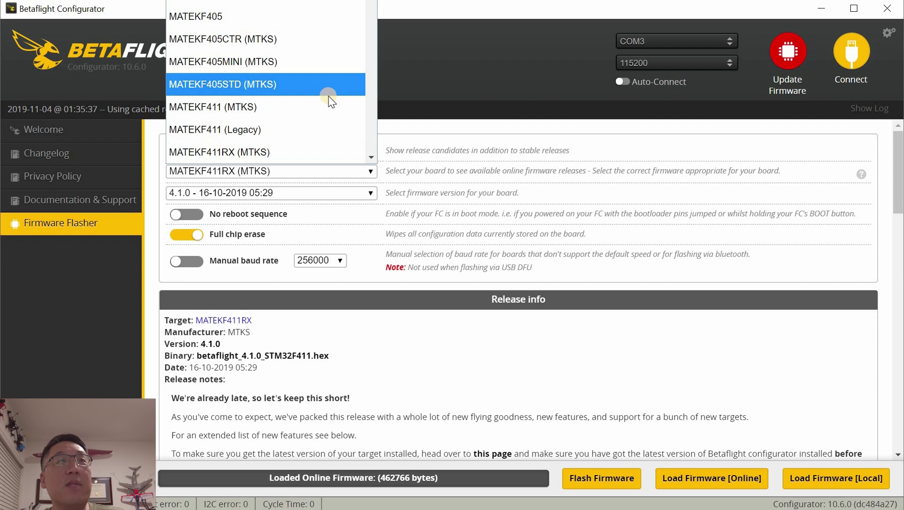
pyautogui.scroll(-5, 329, 97)
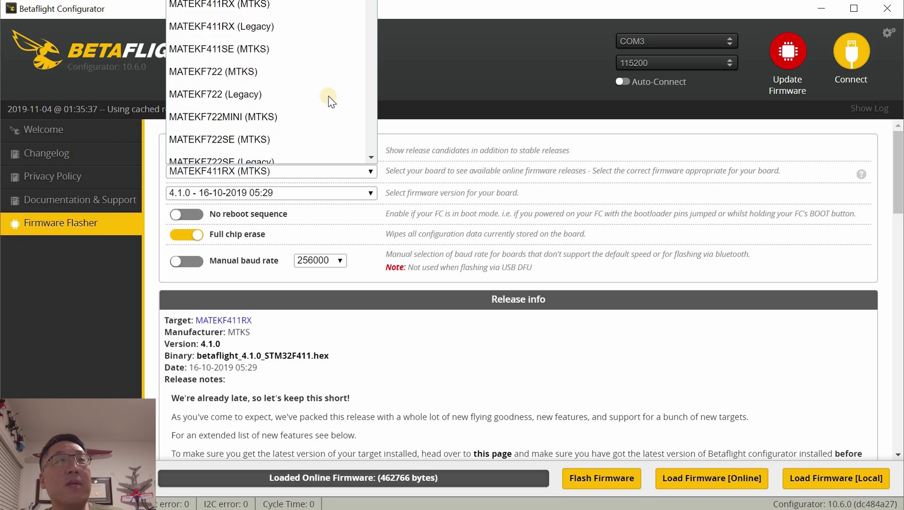
pyautogui.scroll(-10, 329, 96)
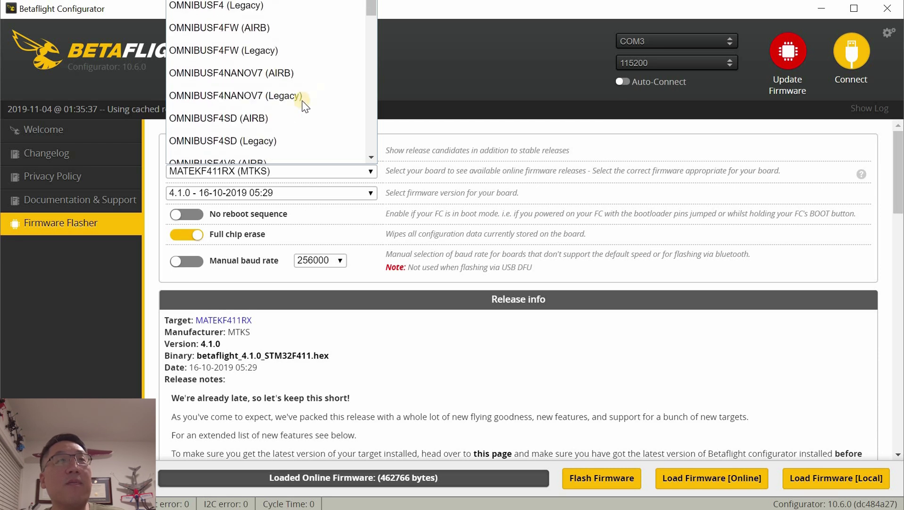
pyautogui.scroll(3, 294, 95)
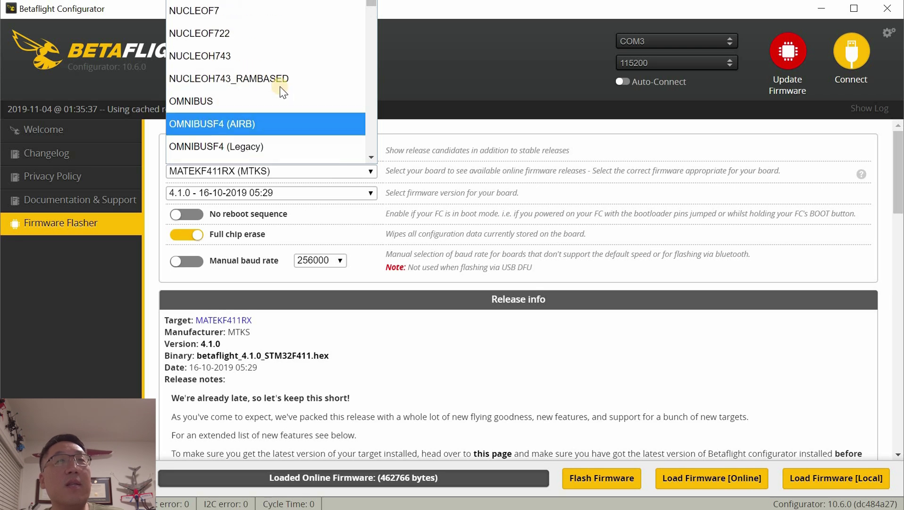
pyautogui.scroll(-3, 276, 76)
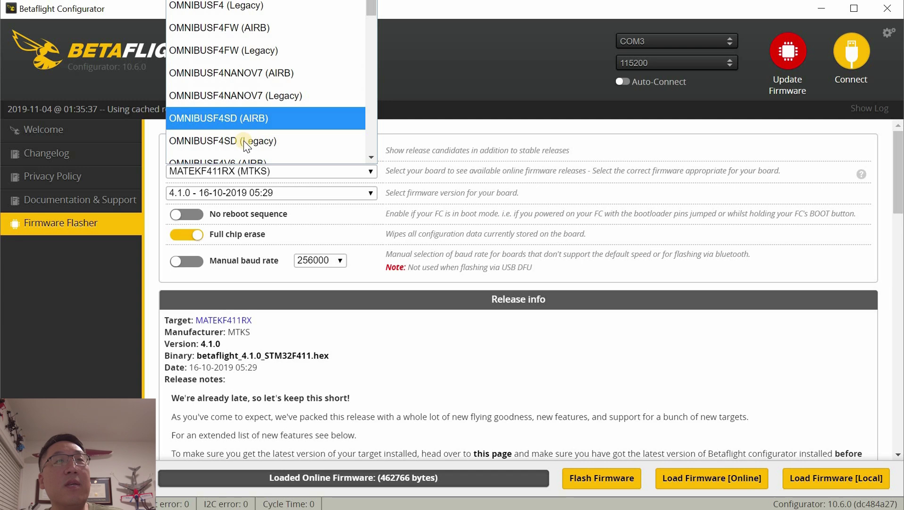
# Choose OMNIBUSF4SD (Legacy), load the 4.1.0 online firmware, and flash it
pyautogui.click(294, 140)
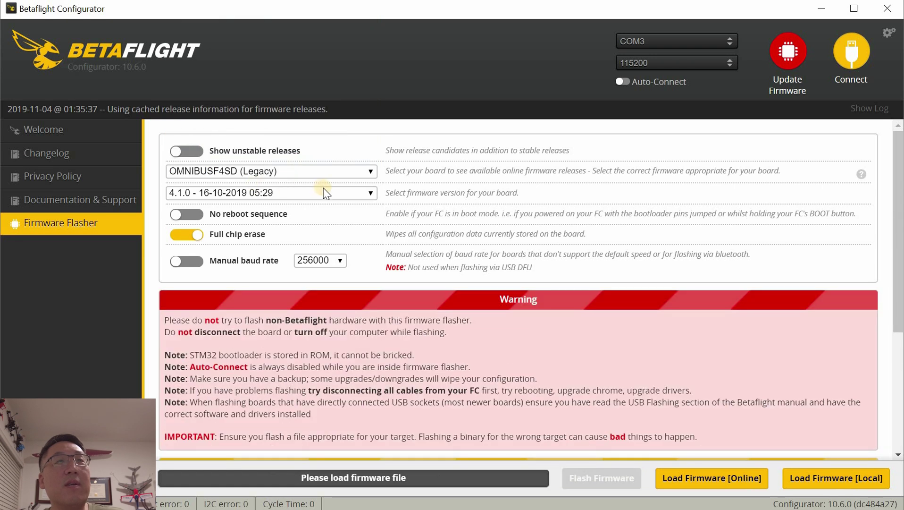
pyautogui.click(715, 477)
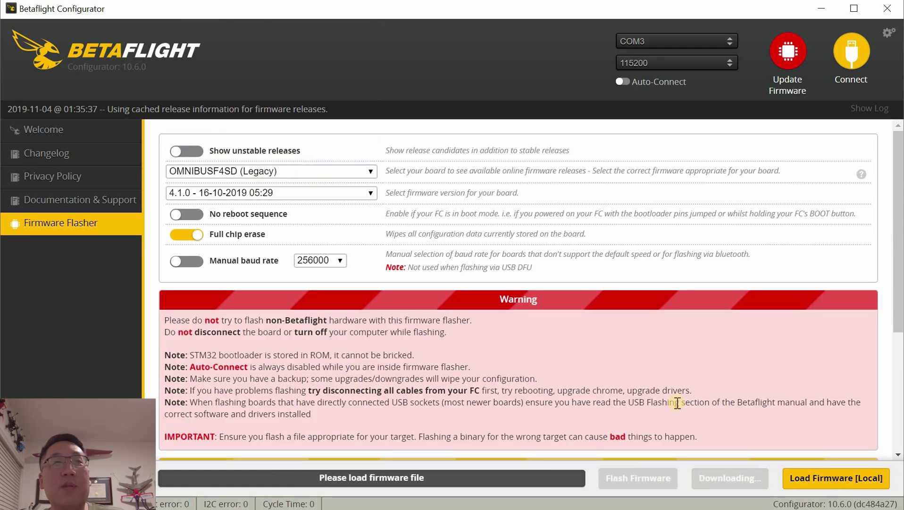
pyautogui.click(606, 479)
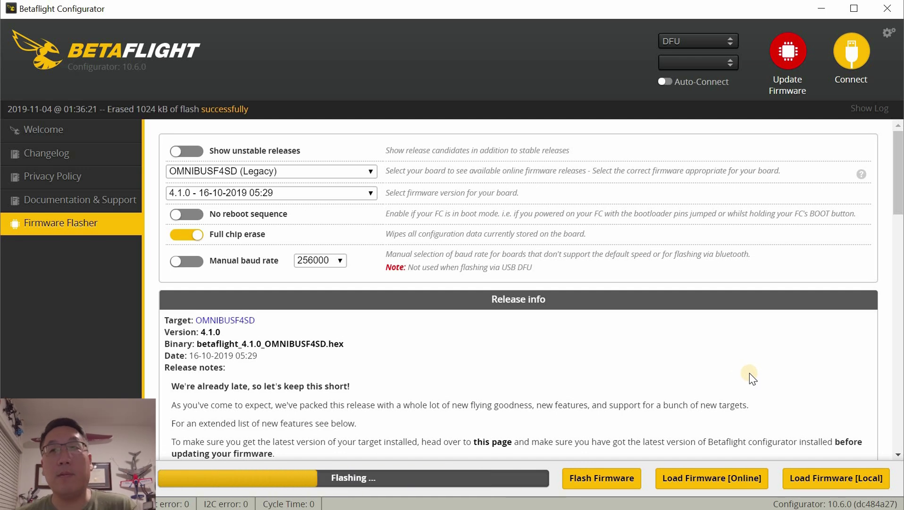
# Reconnect, set UART3 peripherals to VTX (IRC Tramp) in Ports, and save and reboot
pyautogui.click(852, 52)
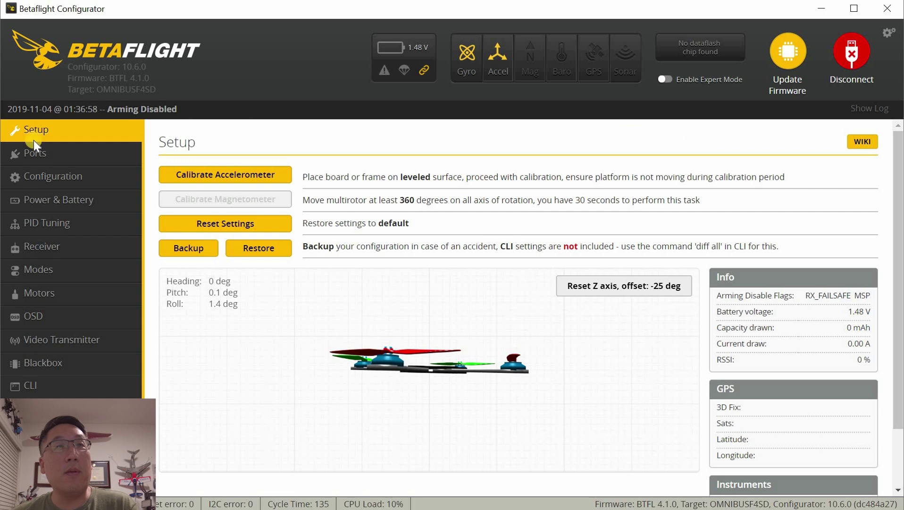
pyautogui.click(38, 153)
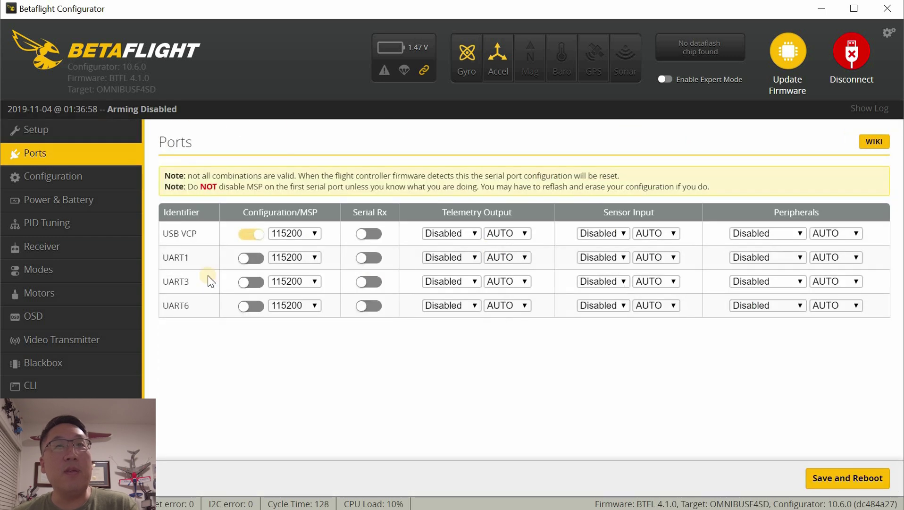
pyautogui.click(779, 281)
pyautogui.click(786, 366)
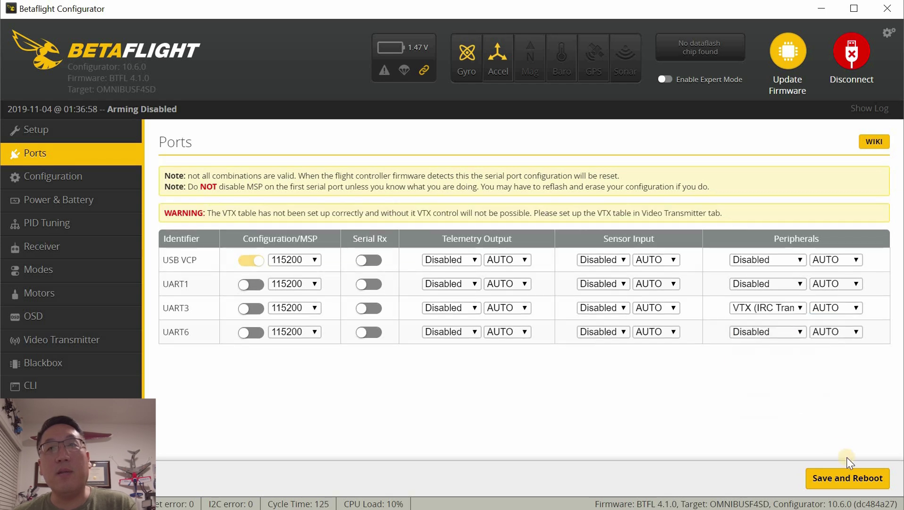
pyautogui.click(848, 477)
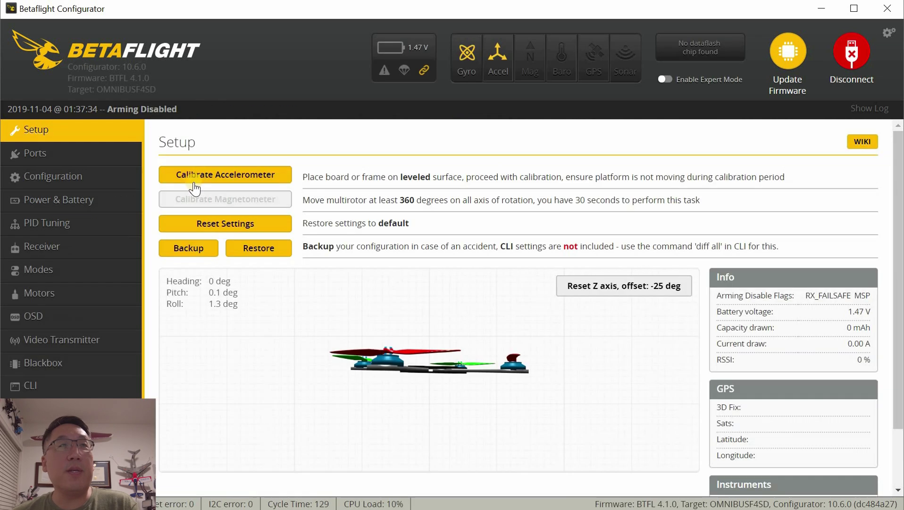
# Load the IRC Tramp VTX table JSON file on the Video Transmitter page
pyautogui.click(67, 339)
pyautogui.scroll(-3, 498, 214)
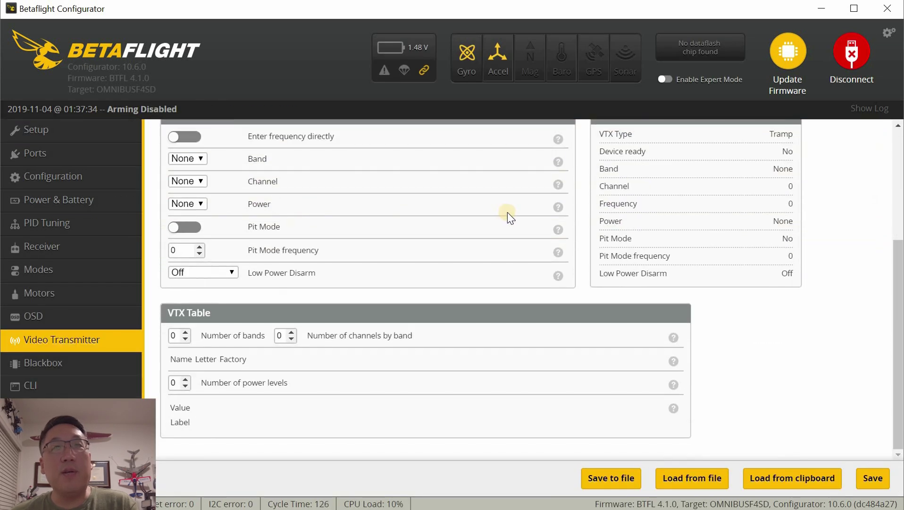
pyautogui.scroll(1, 508, 216)
pyautogui.scroll(-2, 510, 217)
pyautogui.scroll(3, 510, 217)
pyautogui.scroll(-2, 512, 218)
pyautogui.scroll(-1, 510, 216)
pyautogui.scroll(3, 510, 215)
pyautogui.scroll(-4, 510, 214)
pyautogui.scroll(5, 702, 482)
pyautogui.click(703, 480)
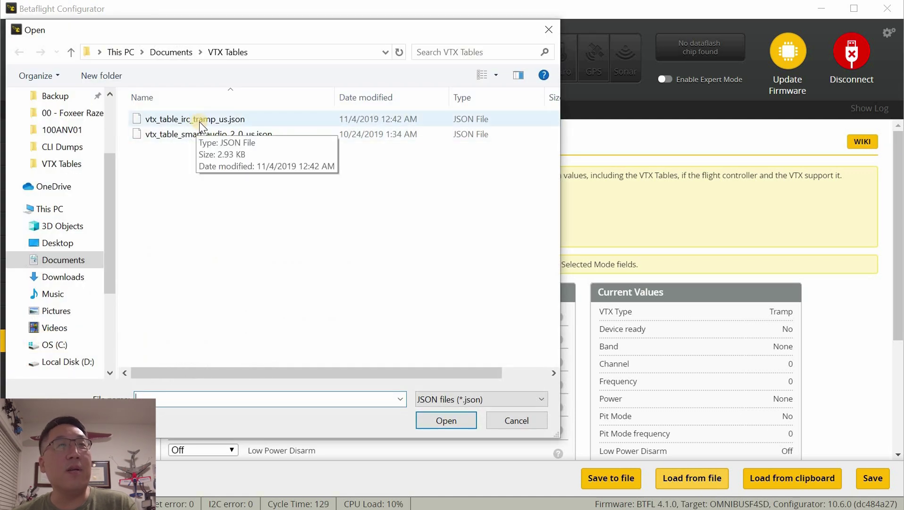
pyautogui.click(443, 424)
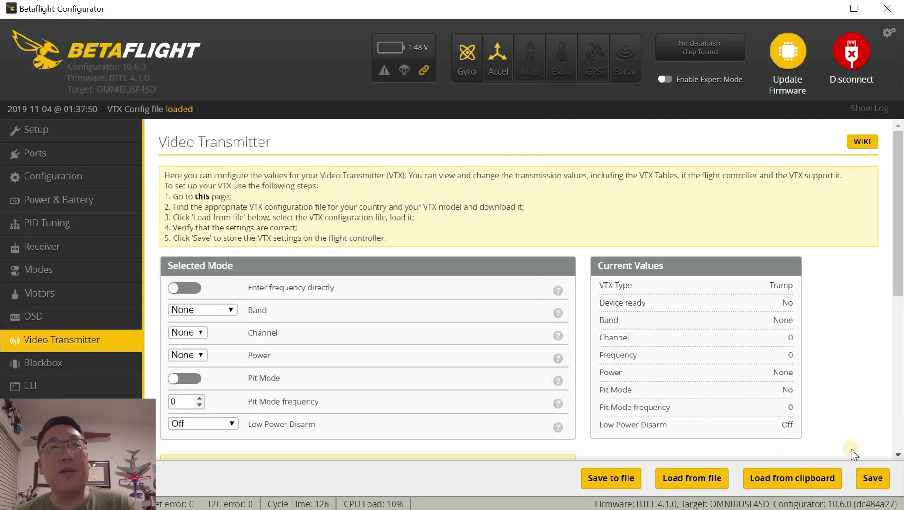
pyautogui.scroll(-7, 679, 274)
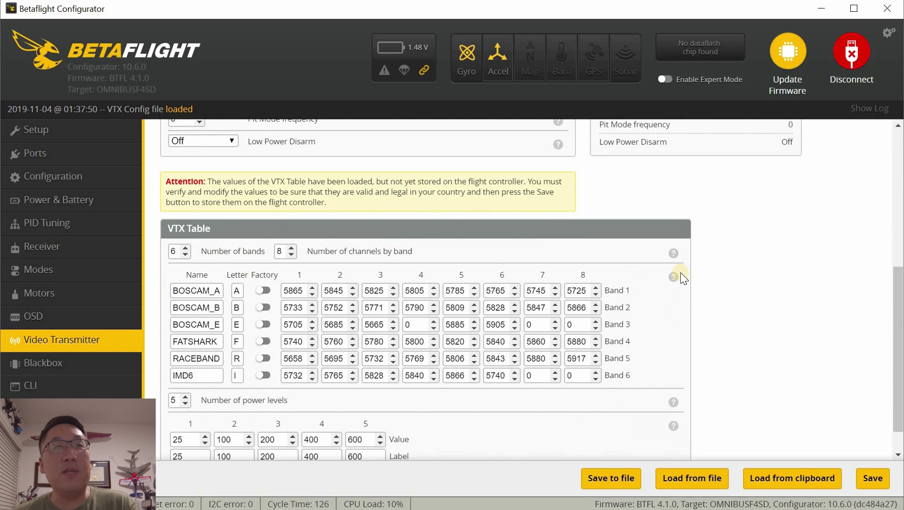
pyautogui.scroll(5, 217, 212)
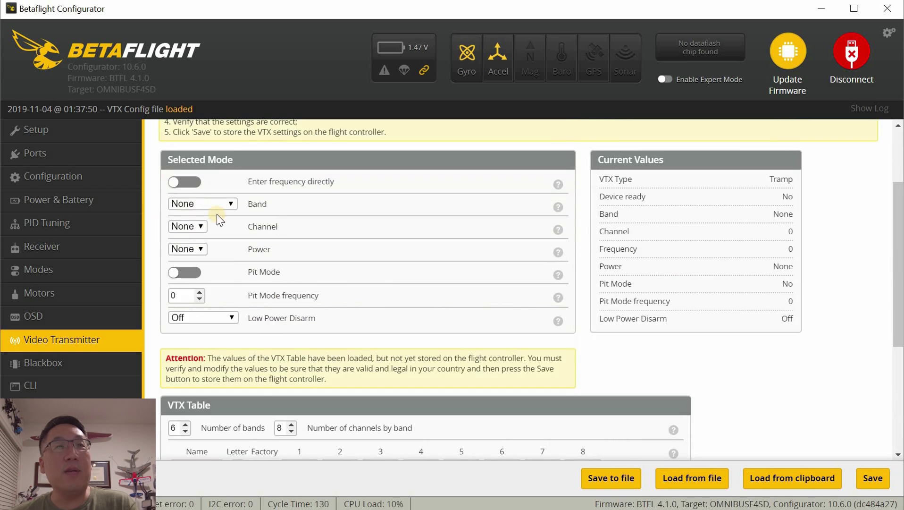
# Set RACEBAND channel 1 at power 25 and cut the power levels down to 3
pyautogui.click(217, 332)
pyautogui.click(194, 226)
pyautogui.click(191, 264)
pyautogui.click(190, 249)
pyautogui.click(194, 289)
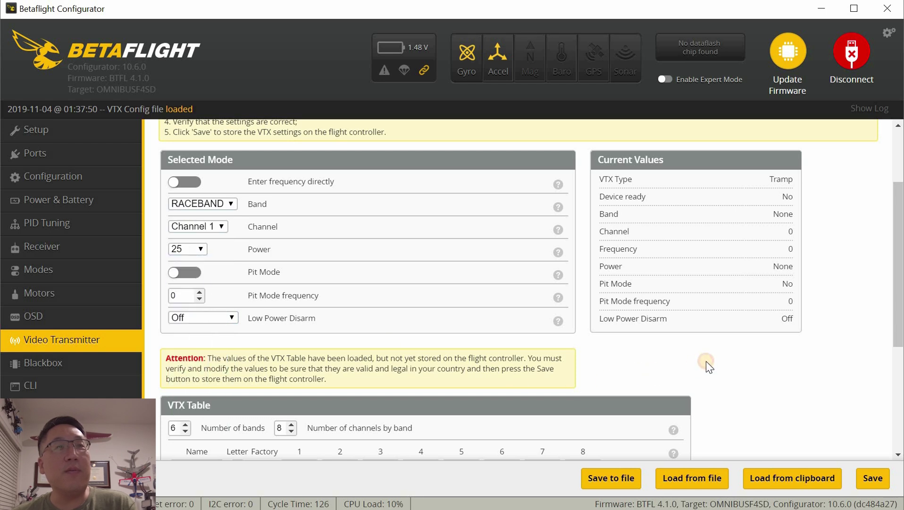
pyautogui.scroll(-5, 249, 394)
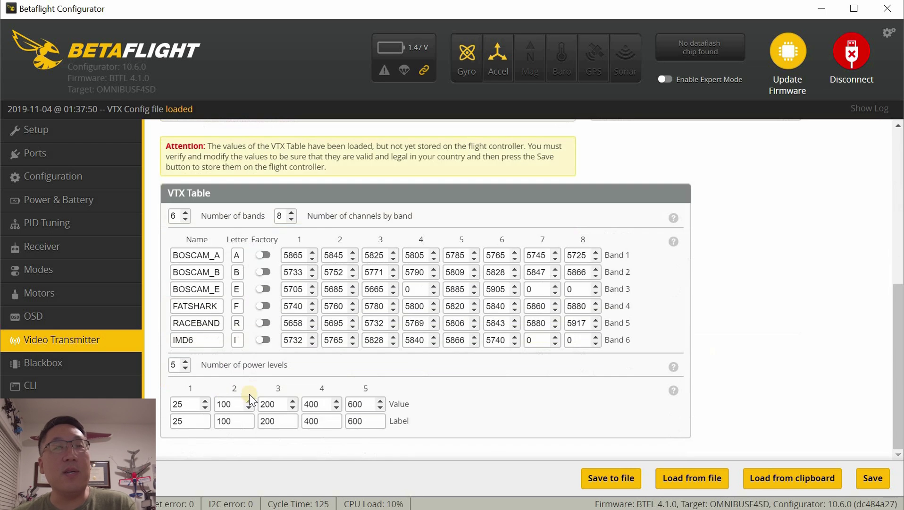
pyautogui.click(185, 368)
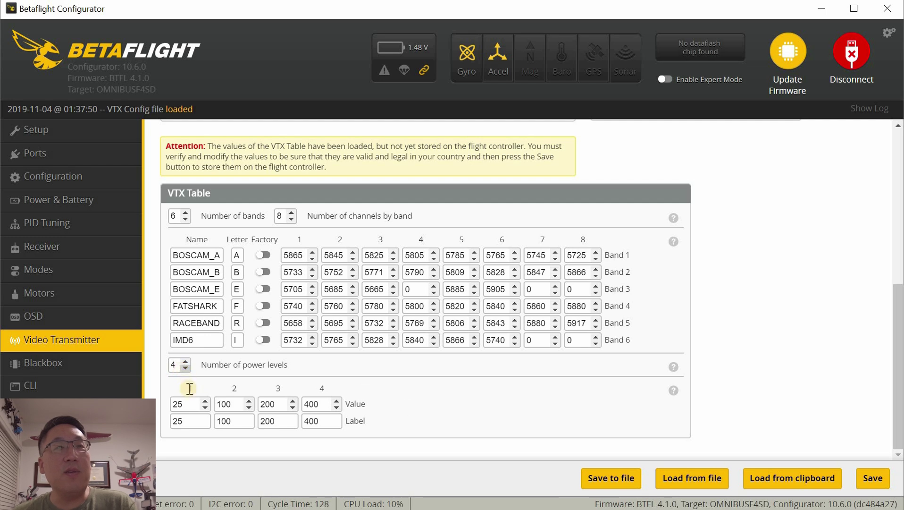
pyautogui.press('Down')
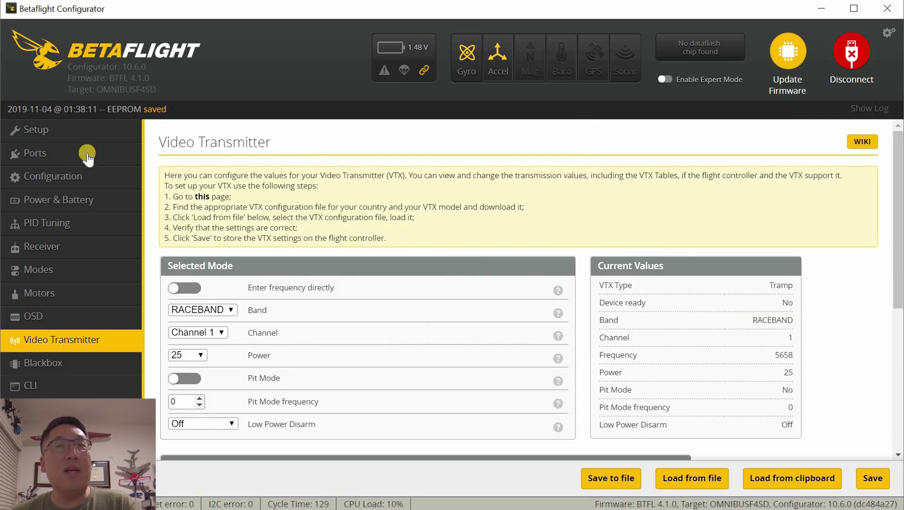
# Switch the ESC/Motor protocol to DSHOT600 in Configuration, then save and reboot
pyautogui.click(72, 179)
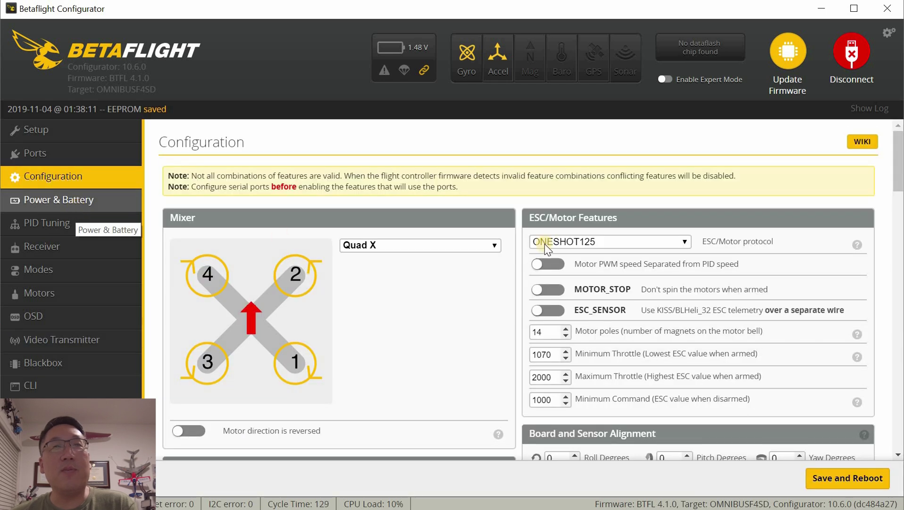
pyautogui.click(609, 241)
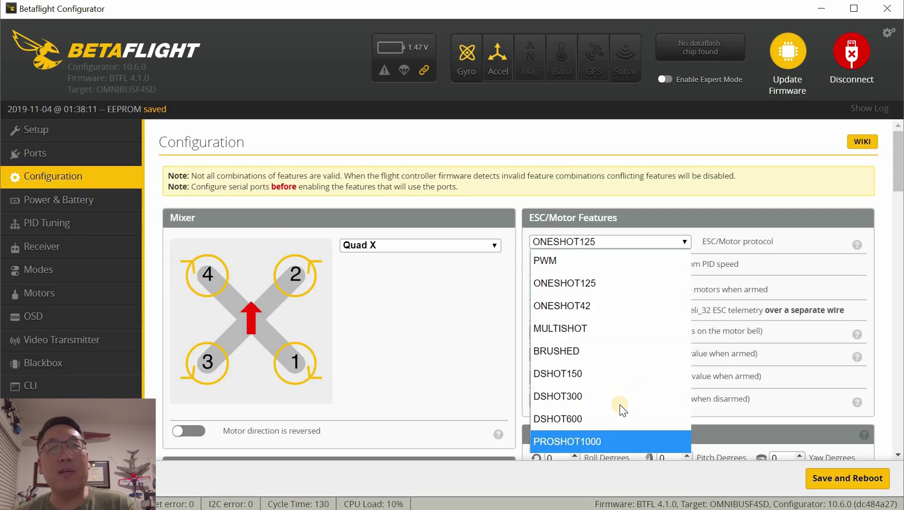
pyautogui.press('Return')
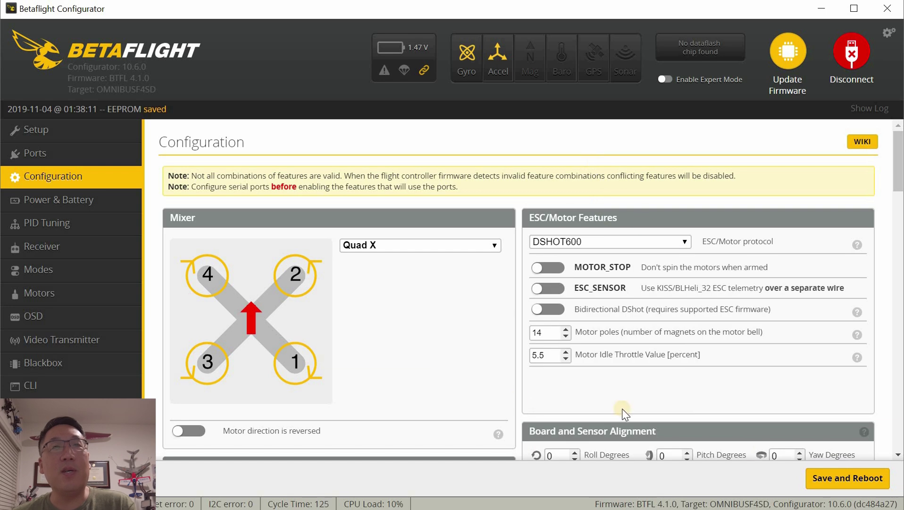
pyautogui.click(825, 483)
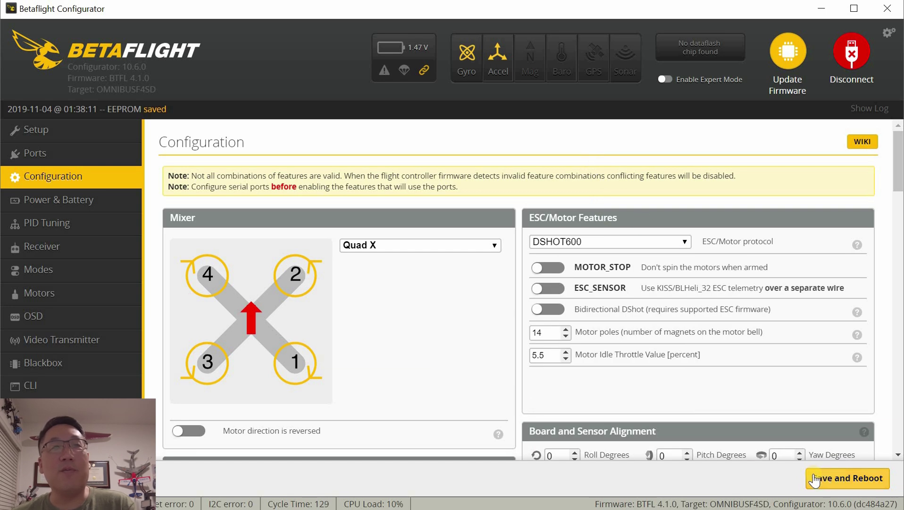